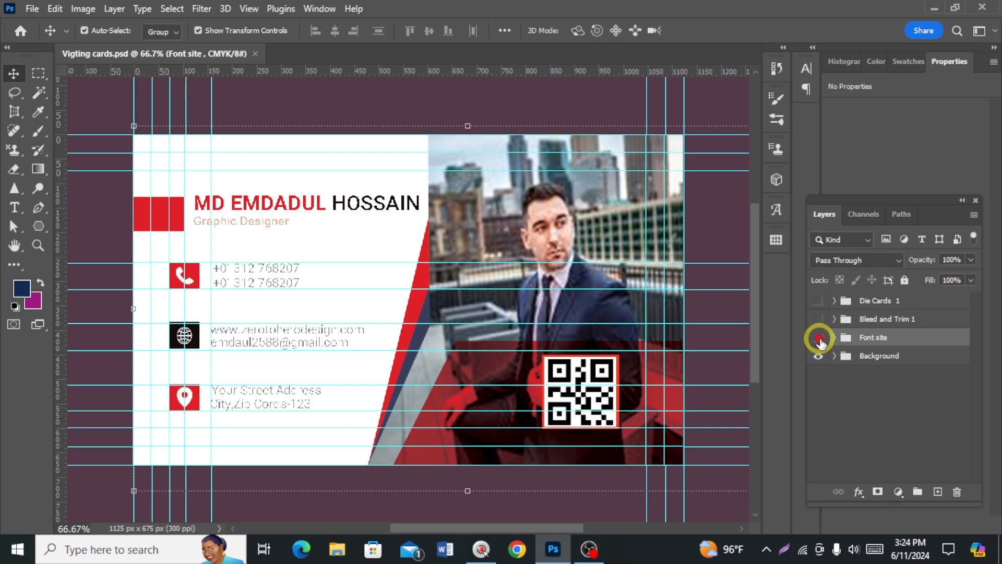
# - Duplicate the Font site layer group within the Vigting cards.psd document
pyautogui.click(819, 338)
pyautogui.click(818, 337)
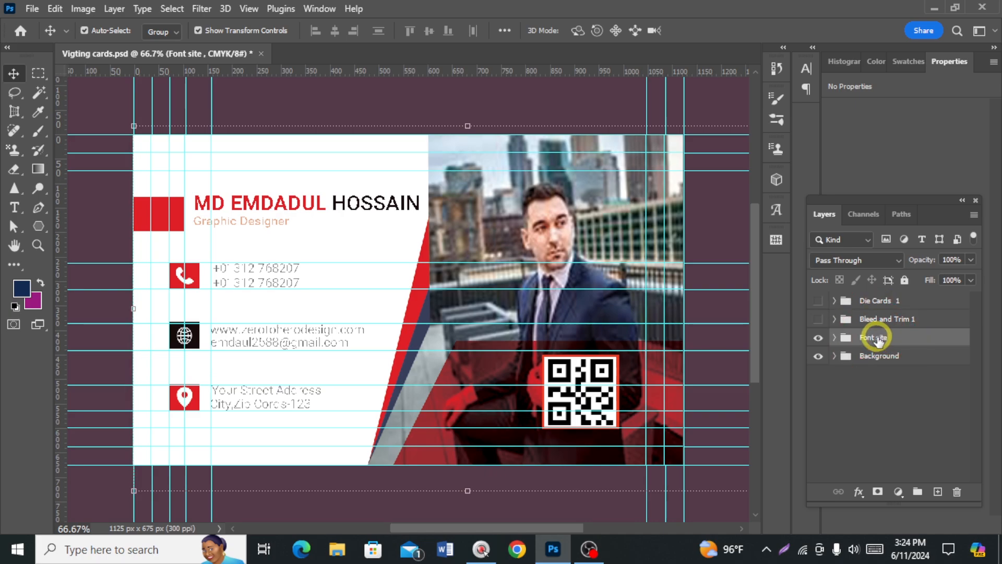
pyautogui.rightClick(879, 337)
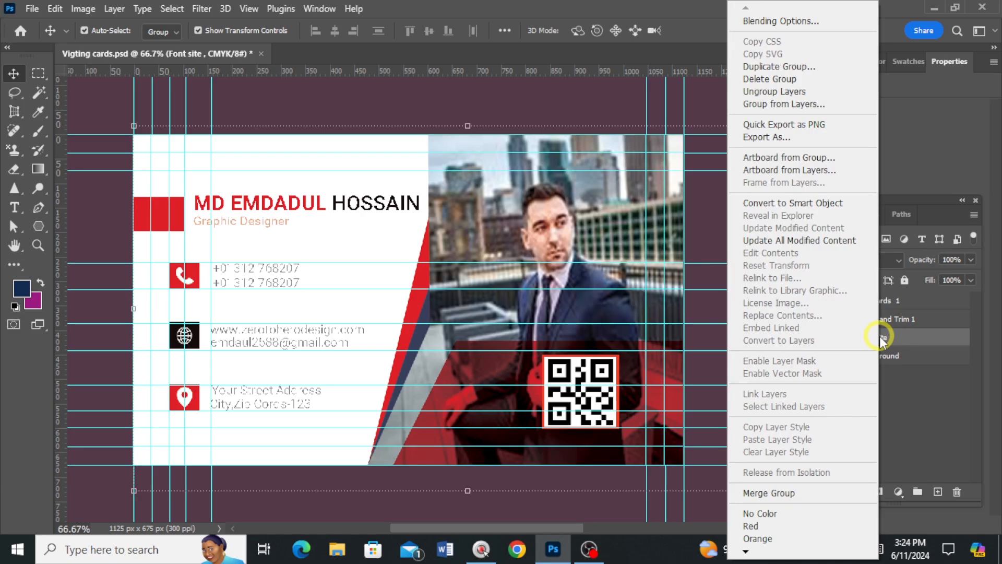
pyautogui.click(805, 67)
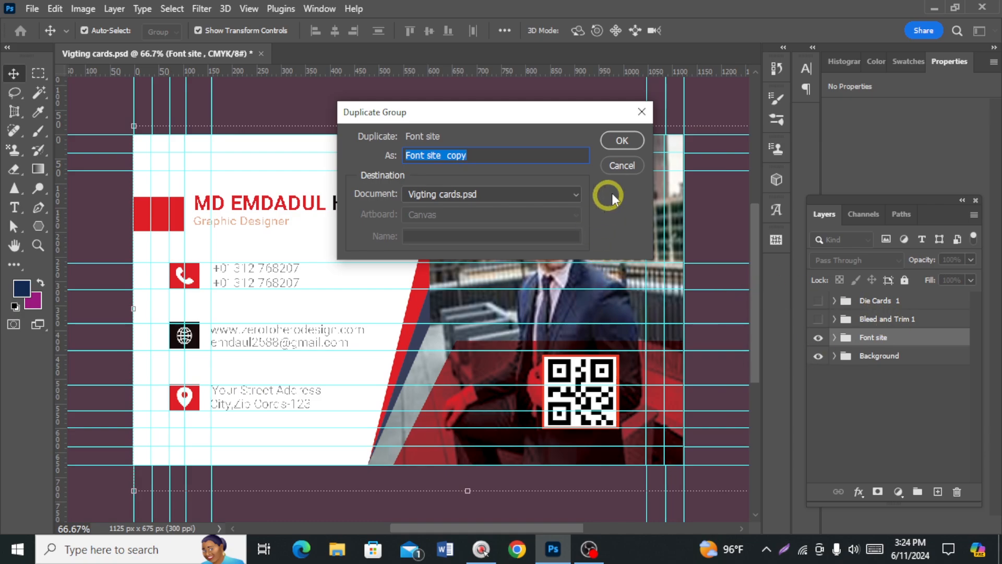
pyautogui.click(622, 140)
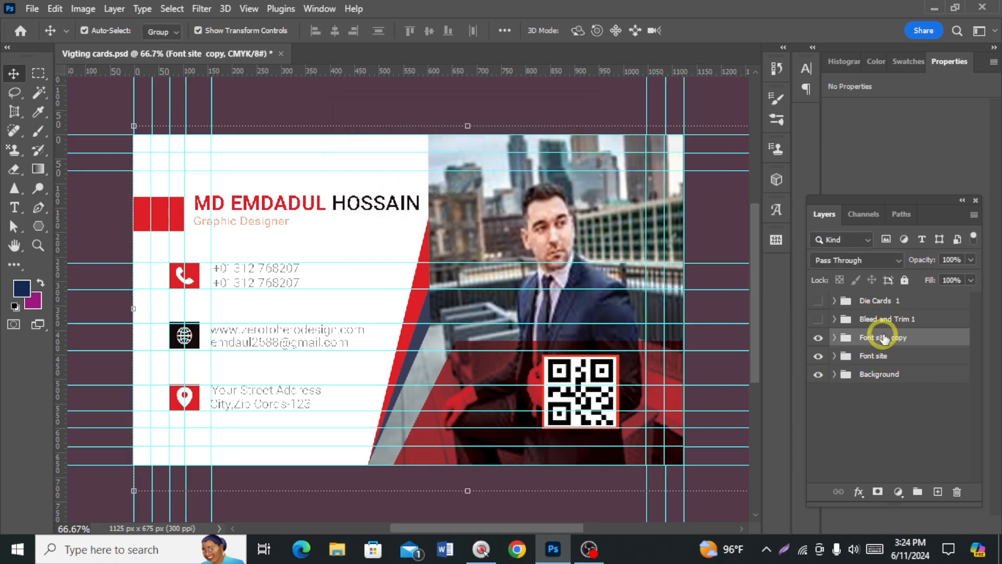
# - Rename the duplicated group as Back site and hide the original Font site group
pyautogui.doubleClick(897, 338)
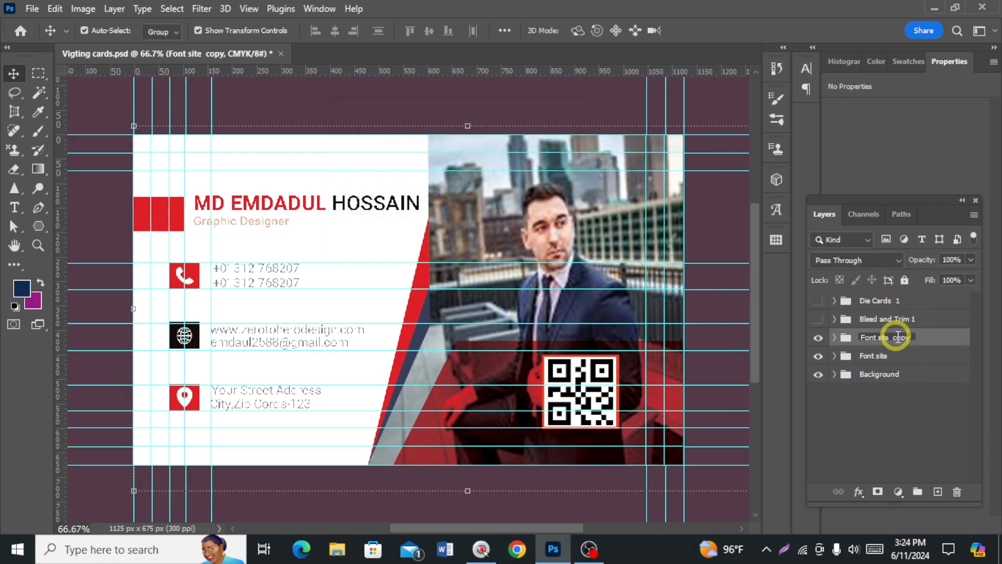
pyautogui.press('BackSpace')
pyautogui.press('BackSpace')
pyautogui.press('BackSpace')
pyautogui.press('BackSpace')
pyautogui.press('BackSpace')
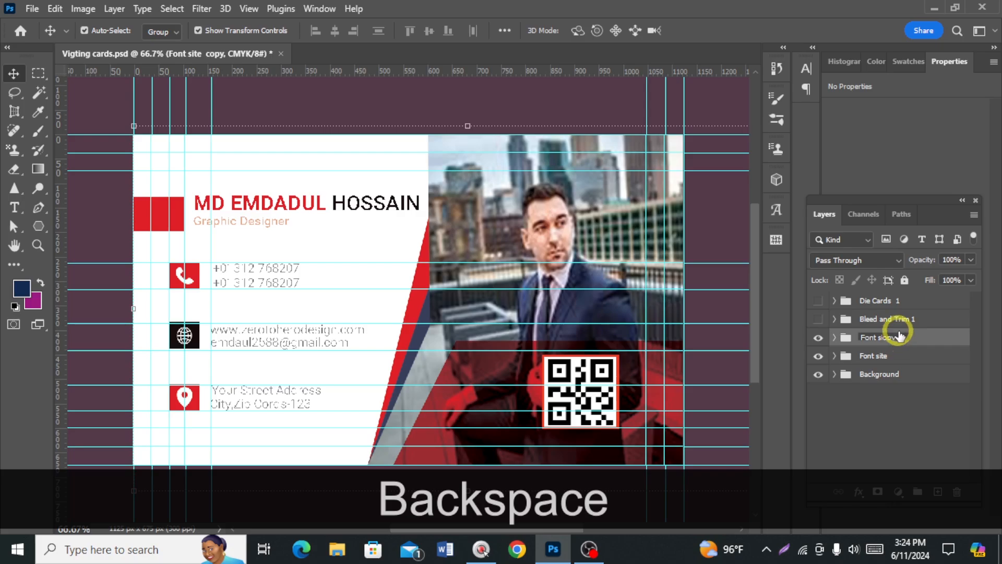
pyautogui.press('BackSpace')
pyautogui.press('BackSpace')
pyautogui.press('BackSpace')
pyautogui.press('BackSpace')
pyautogui.press('BackSpace')
pyautogui.press('BackSpace')
pyautogui.press('BackSpace')
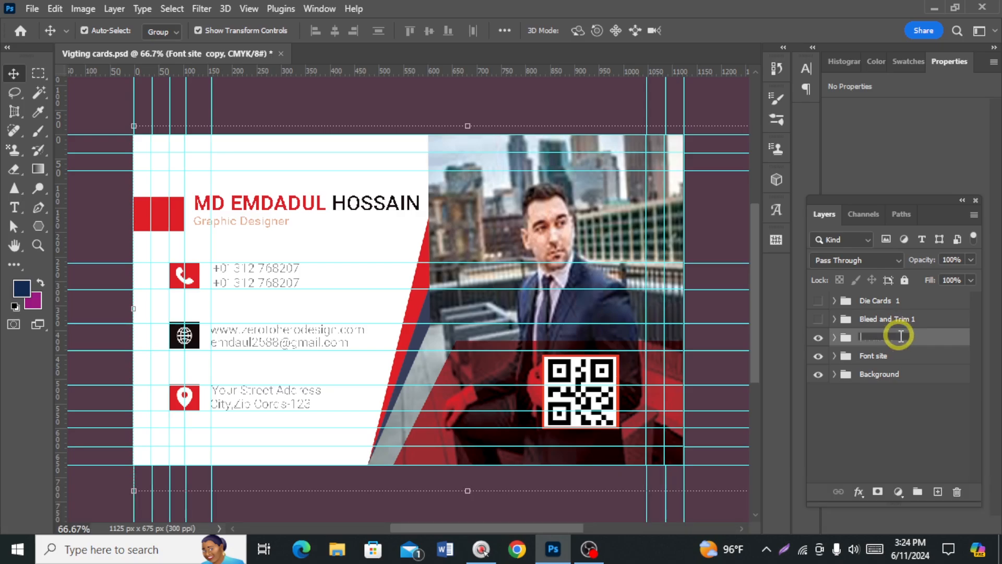
pyautogui.write('Back site')
pyautogui.press('Return')
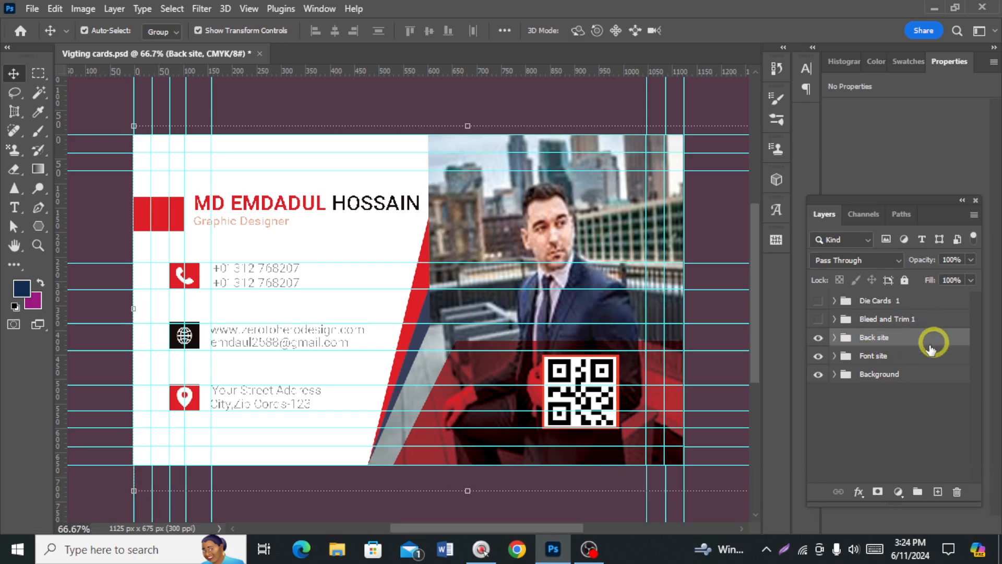
pyautogui.click(816, 355)
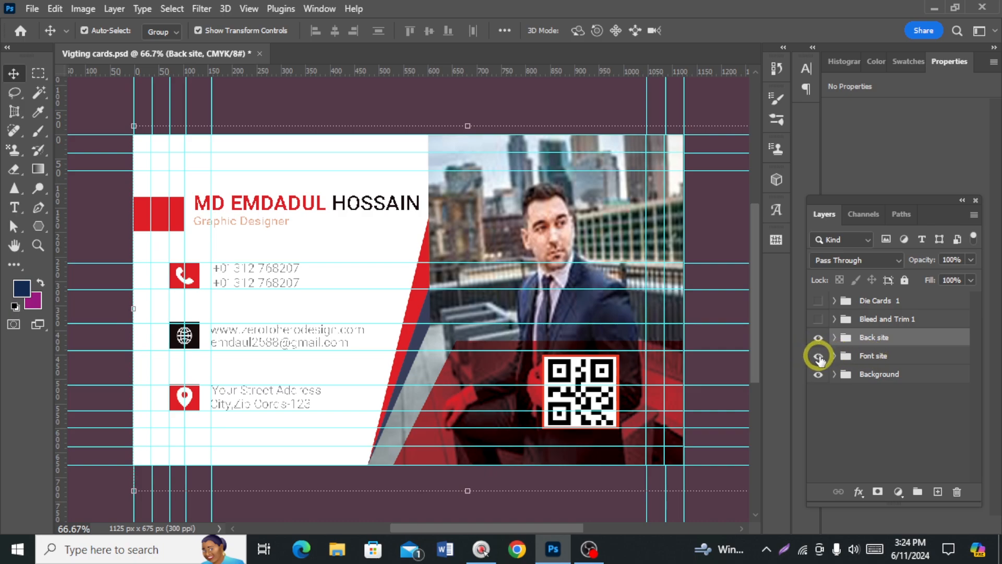
pyautogui.click(818, 357)
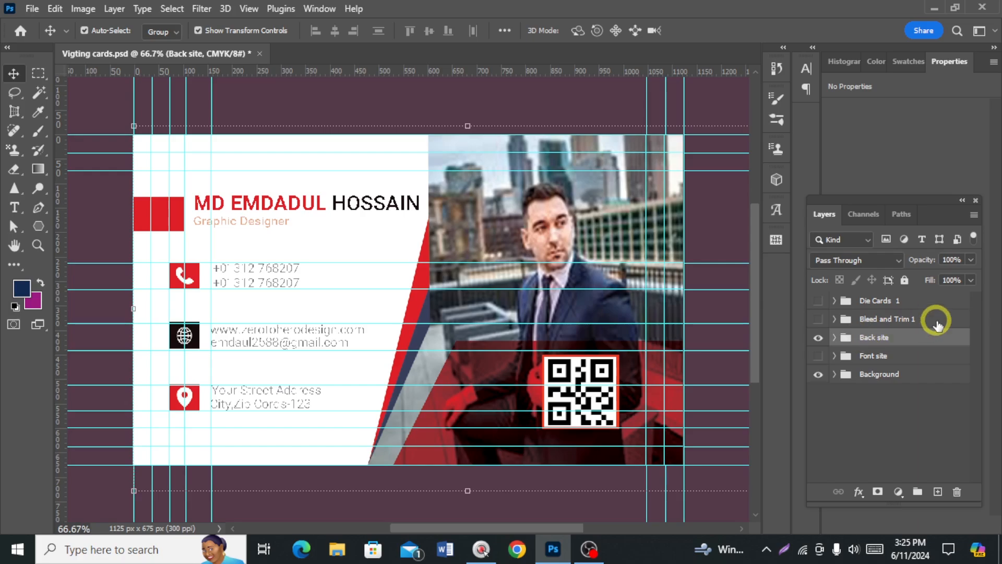
# - Delete the Name Teaxt and icon groups from inside the Back site group
pyautogui.click(834, 338)
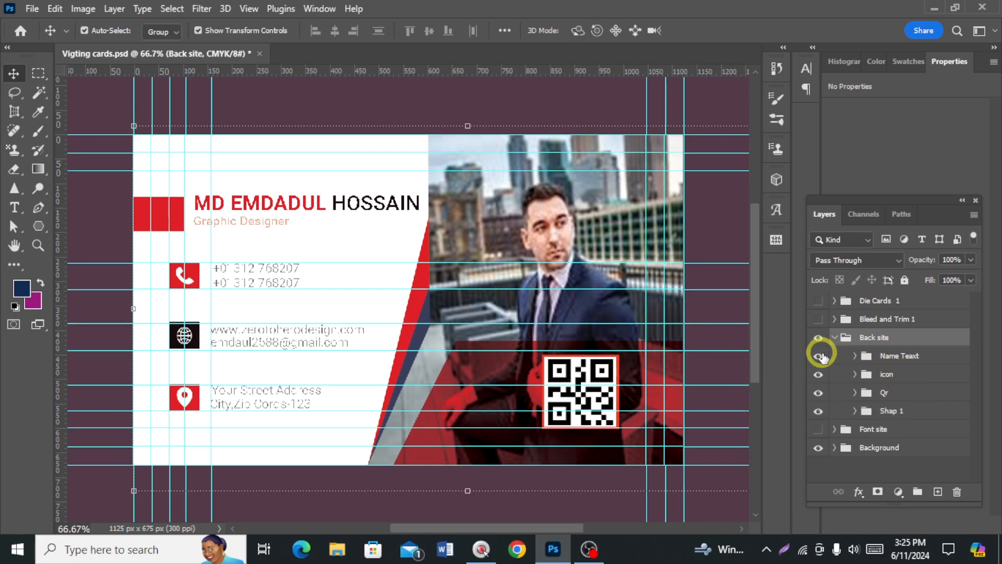
pyautogui.click(889, 359)
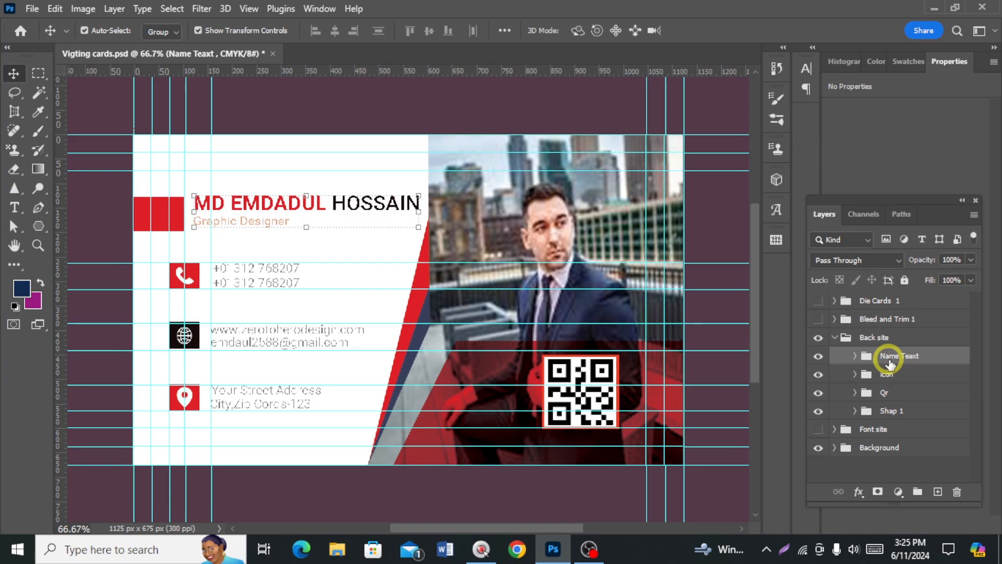
pyautogui.press('Delete')
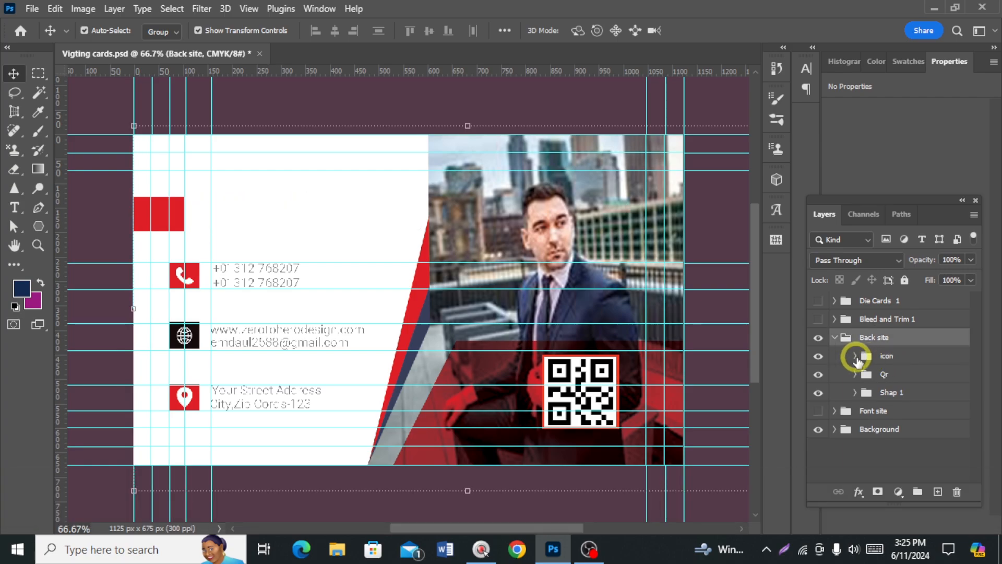
pyautogui.click(855, 356)
pyautogui.click(884, 357)
pyautogui.press('Delete')
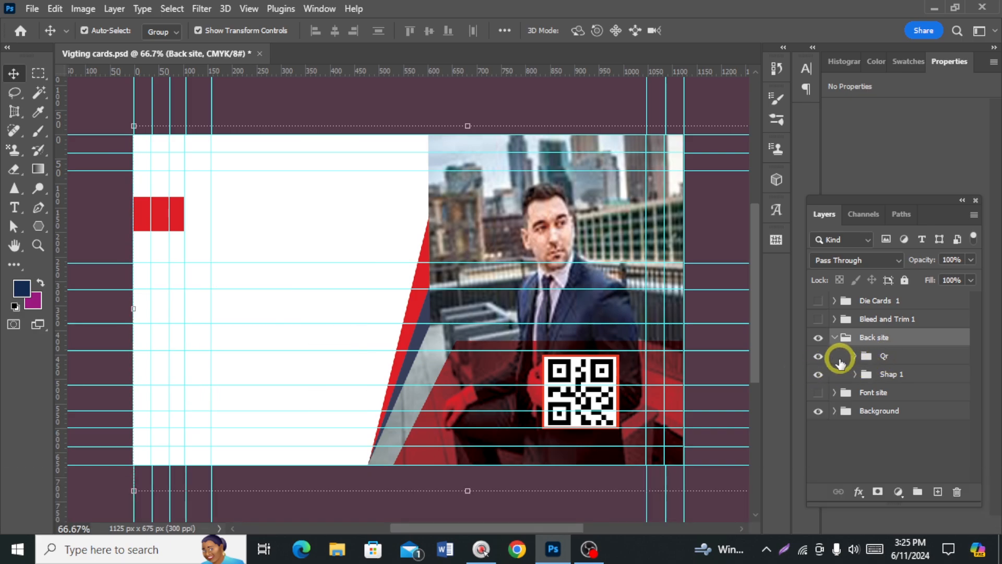
# - Delete the Rectangle 3 red bar from the Shap 1 group, keeping the Qr and Shap 1 groups visible
pyautogui.click(819, 357)
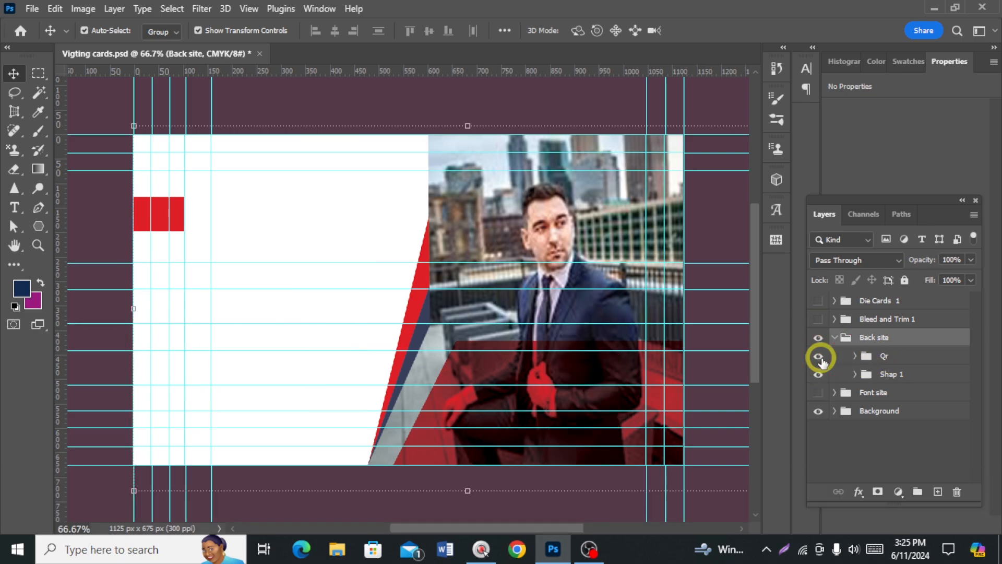
pyautogui.click(818, 357)
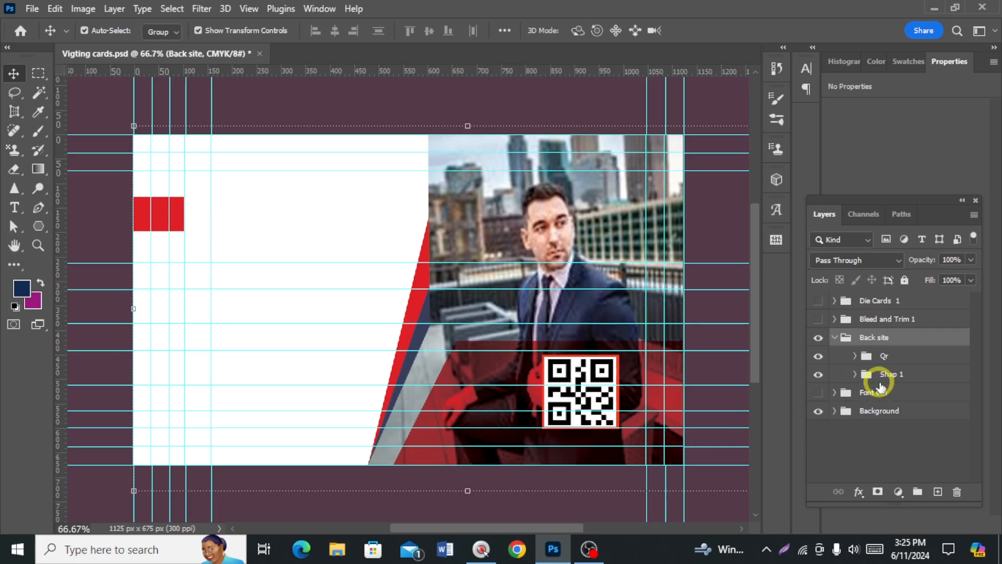
pyautogui.click(864, 377)
pyautogui.click(819, 374)
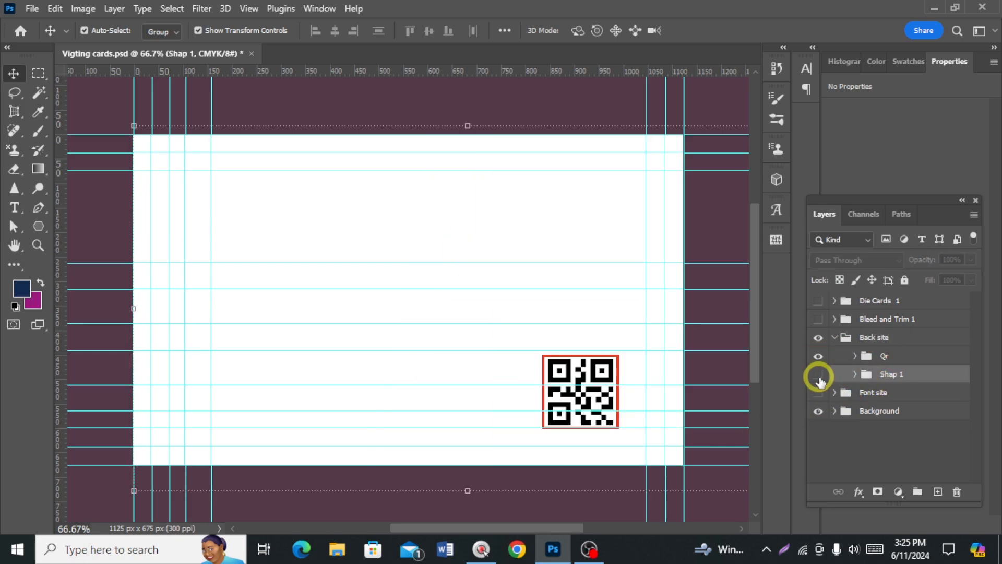
pyautogui.click(818, 375)
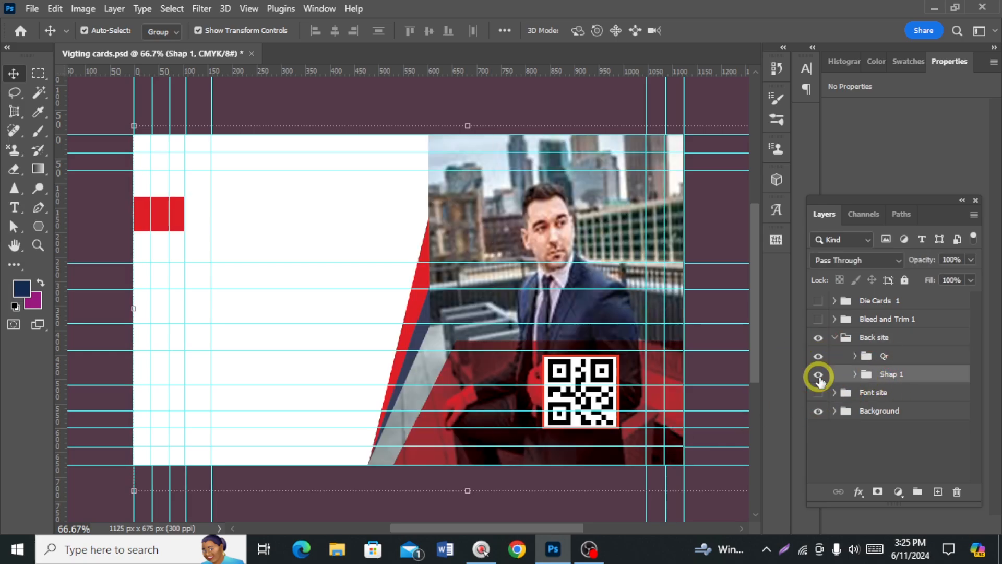
pyautogui.click(854, 375)
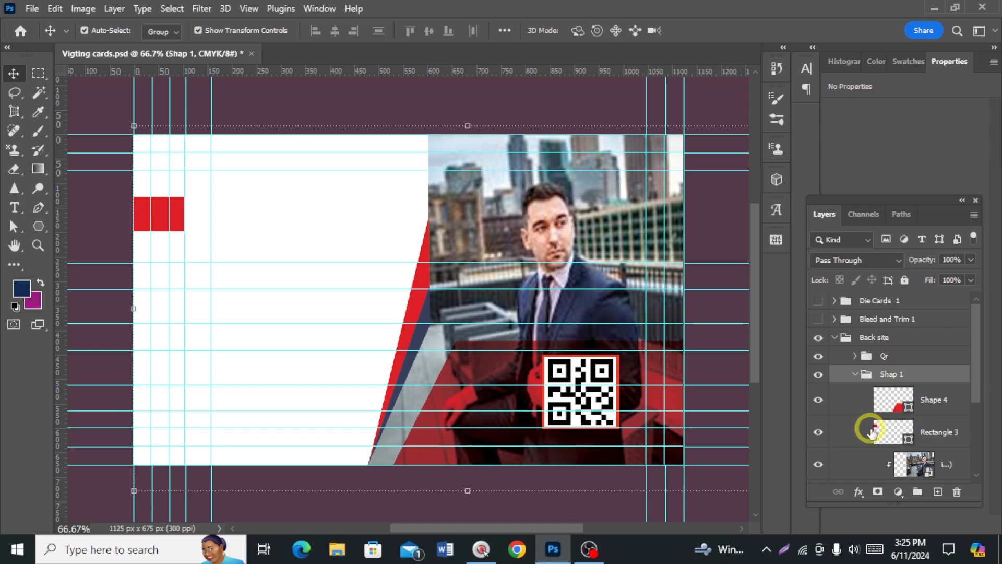
pyautogui.click(910, 431)
pyautogui.press('Delete')
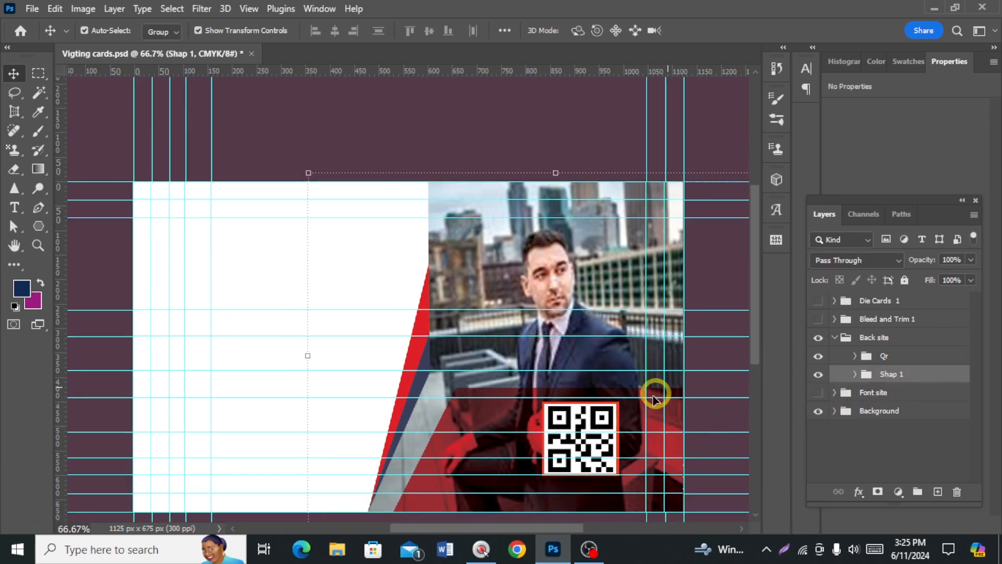
# - Flip the Qr and Shap 1 groups horizontally together and move them to the left half of the card
pyautogui.scroll(-2, 590, 287)
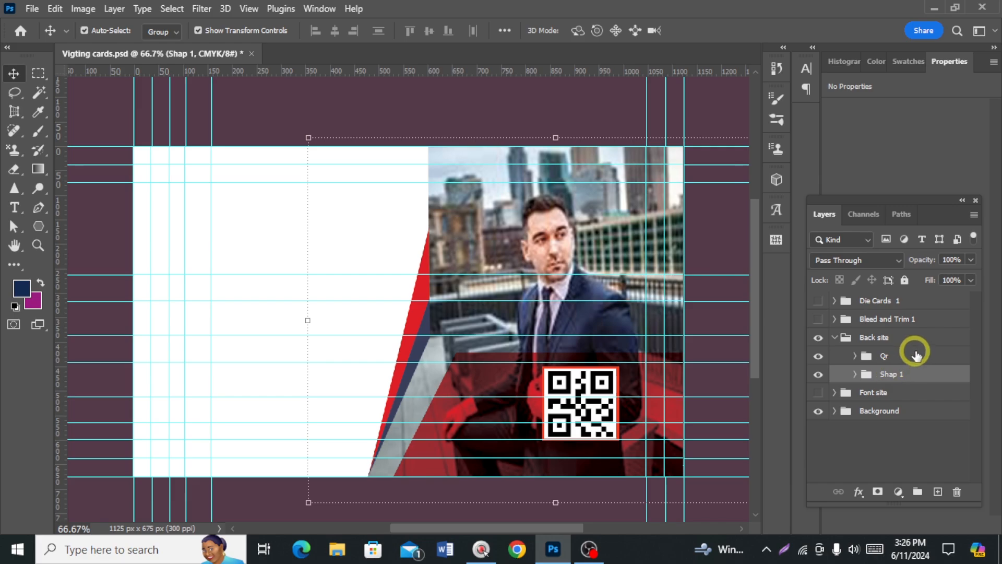
pyautogui.keyDown('ctrl'); pyautogui.click(894, 354); pyautogui.keyUp('ctrl')
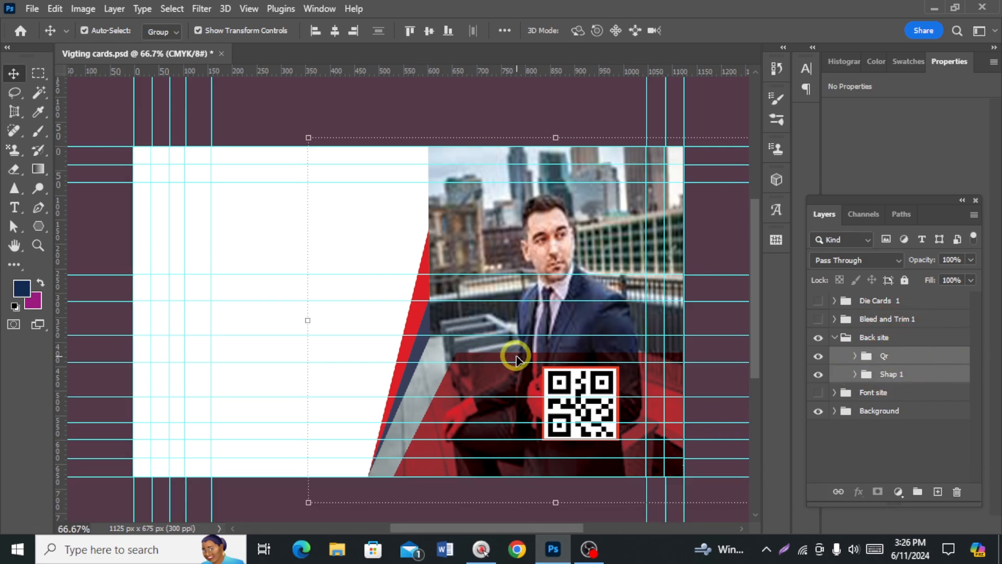
pyautogui.hotkey('ctrl', 't')
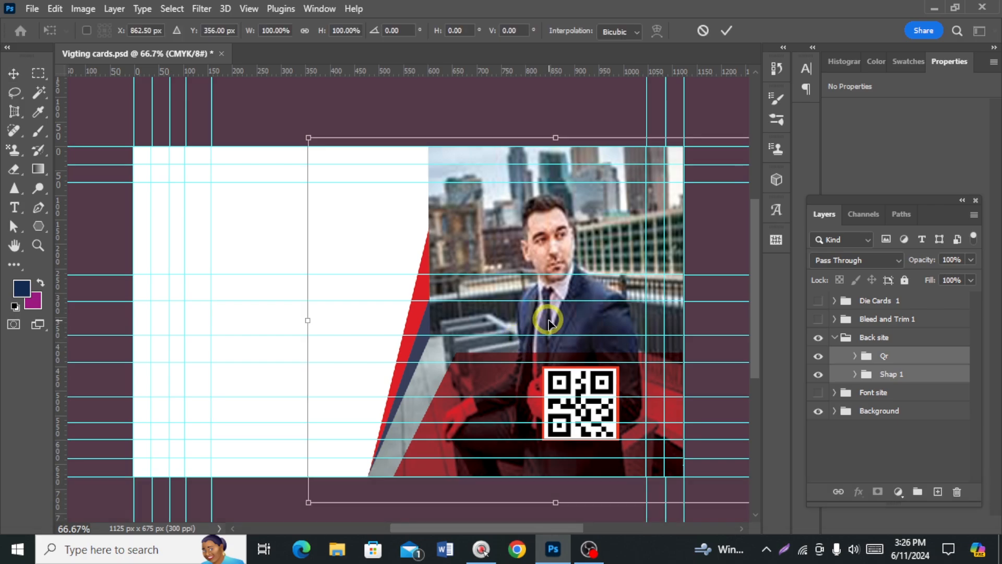
pyautogui.rightClick(546, 321)
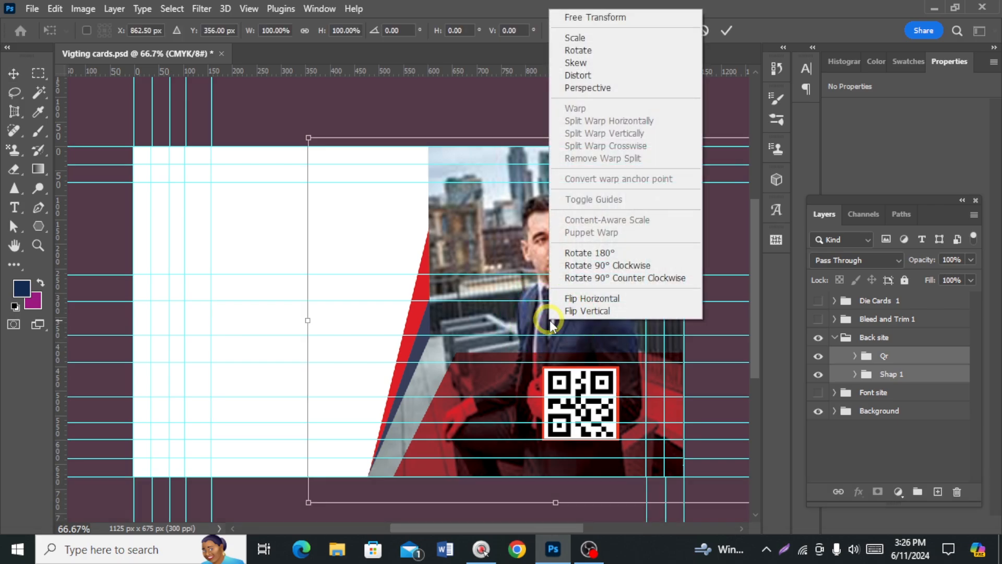
pyautogui.click(587, 301)
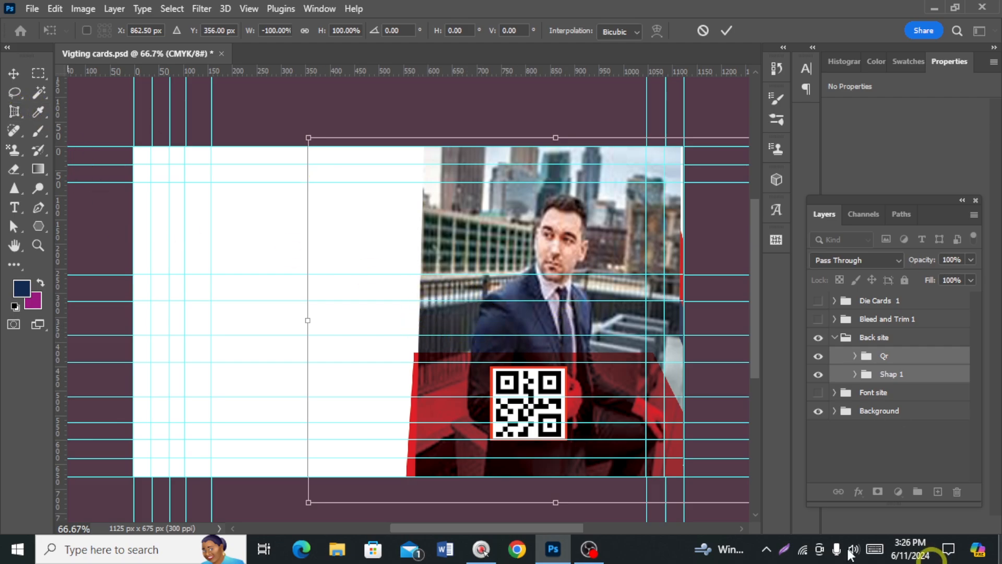
pyautogui.click(12, 74)
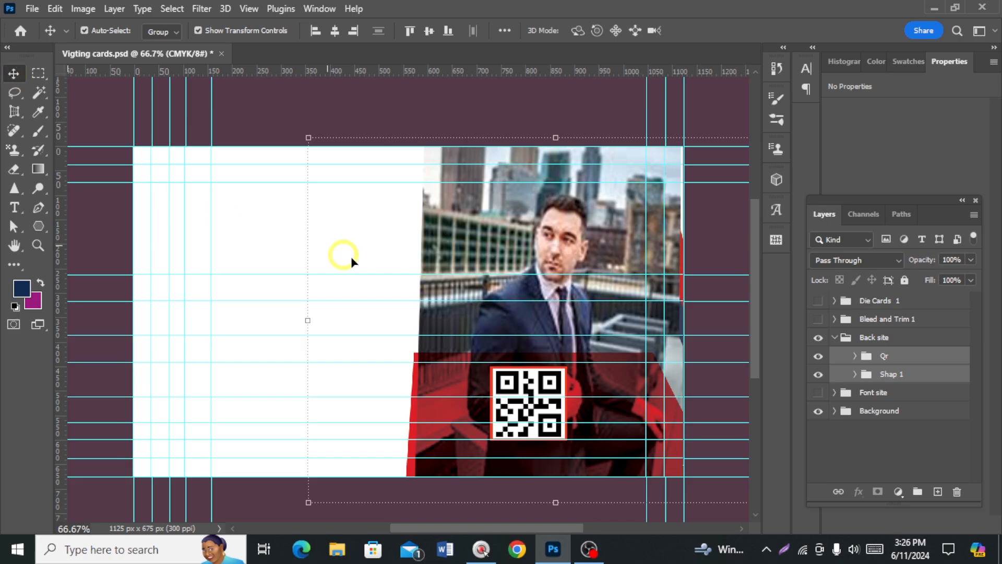
pyautogui.moveTo(447, 261); pyautogui.dragTo(218, 278)
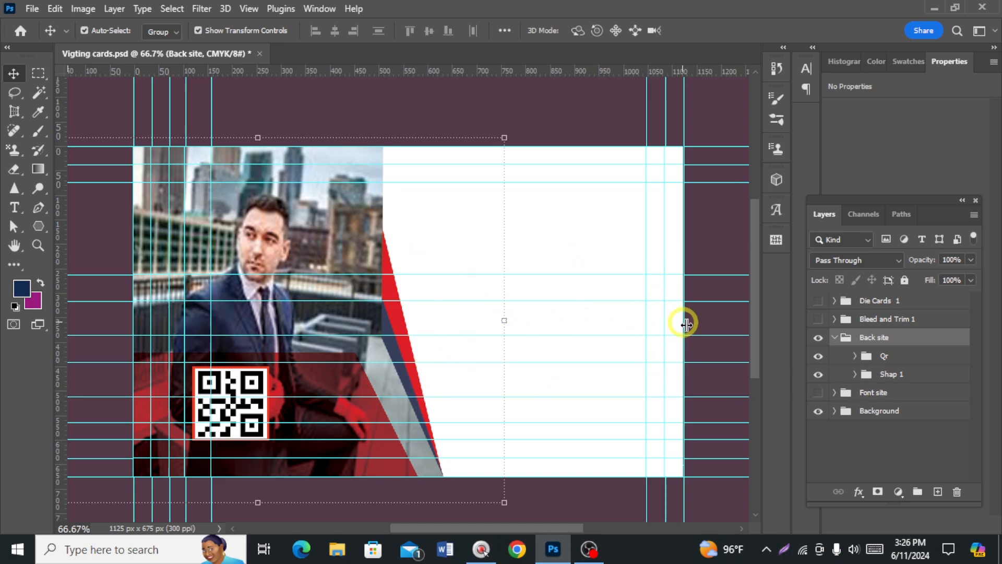
# - Draw a rectangle about 81 × 68 px in the card's white area, on a new layer above the Qr group in Back site
pyautogui.click(834, 338)
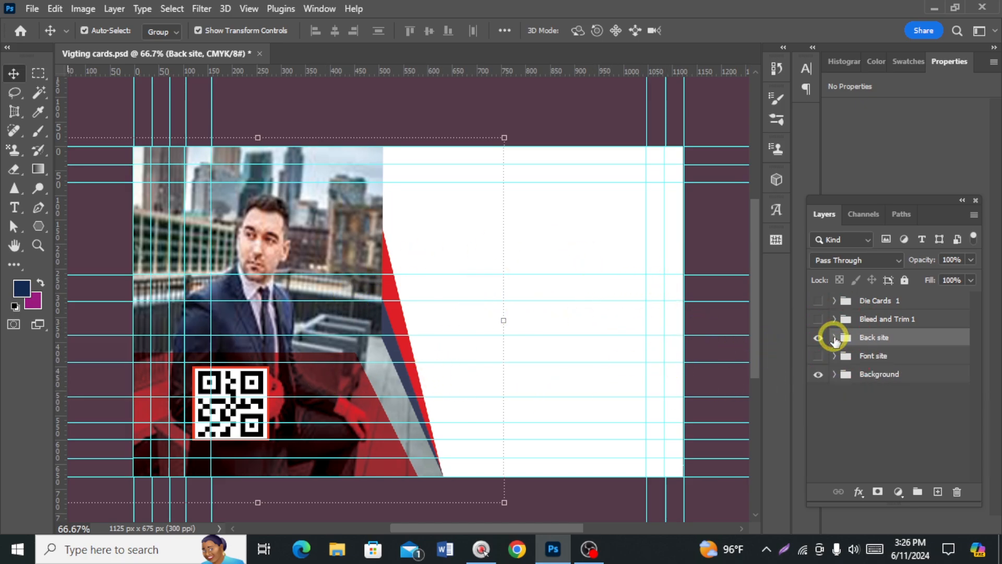
pyautogui.click(834, 338)
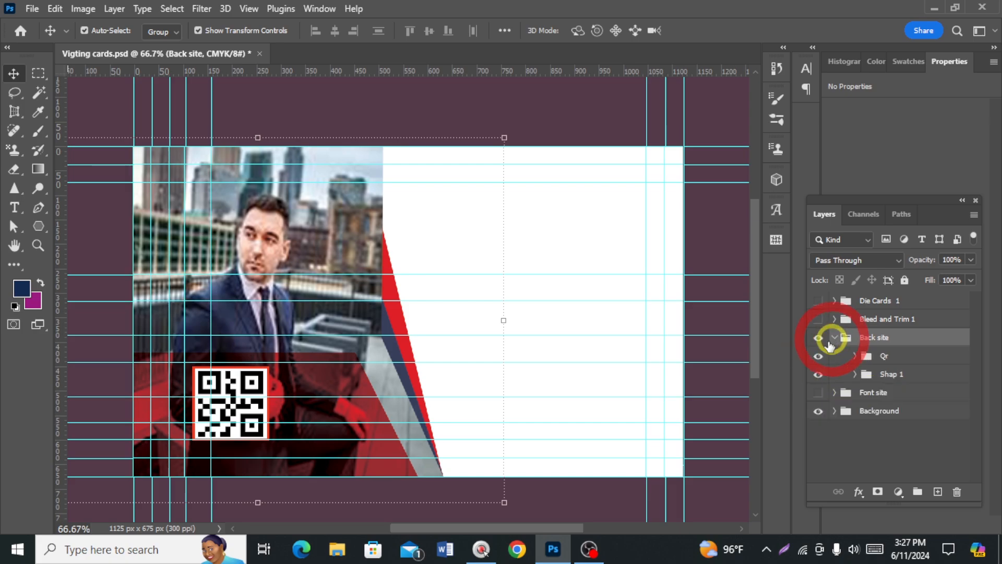
pyautogui.click(911, 360)
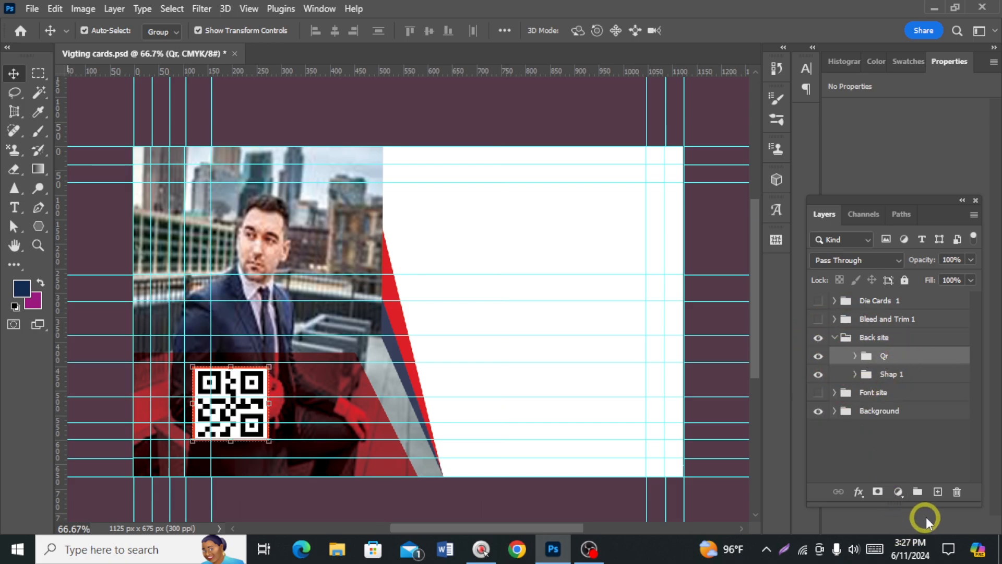
pyautogui.click(937, 493)
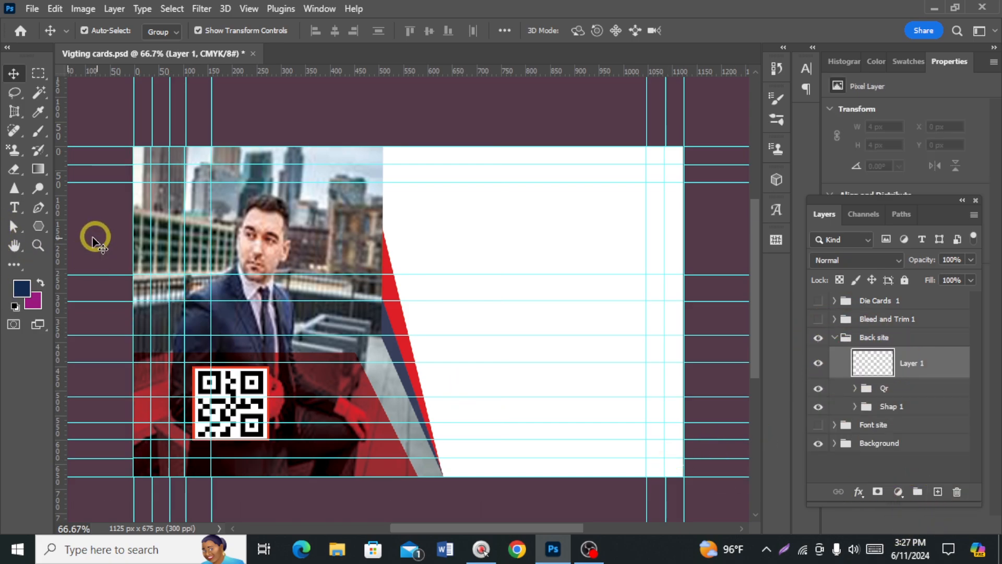
pyautogui.click(34, 230)
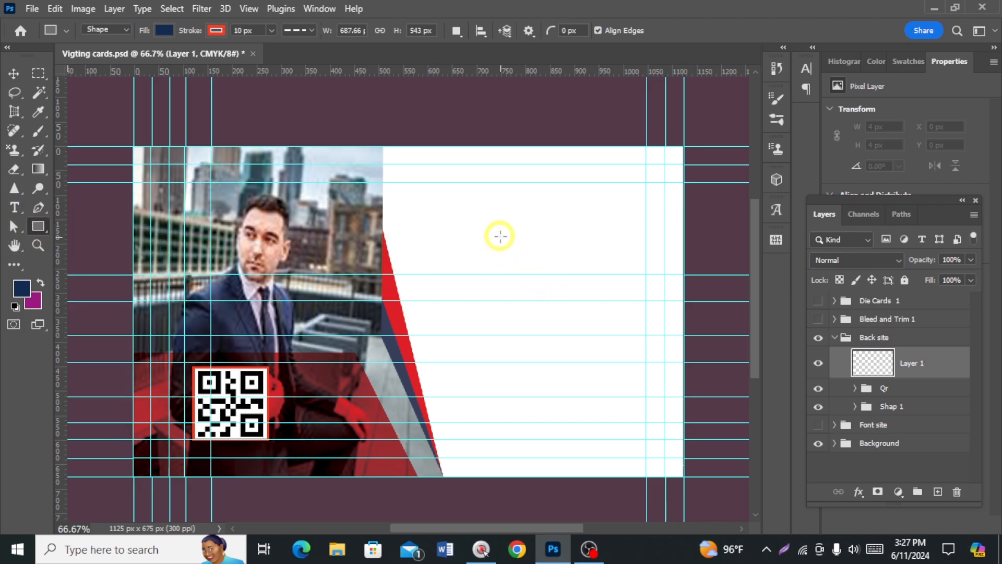
pyautogui.moveTo(499, 235); pyautogui.dragTo(537, 268)
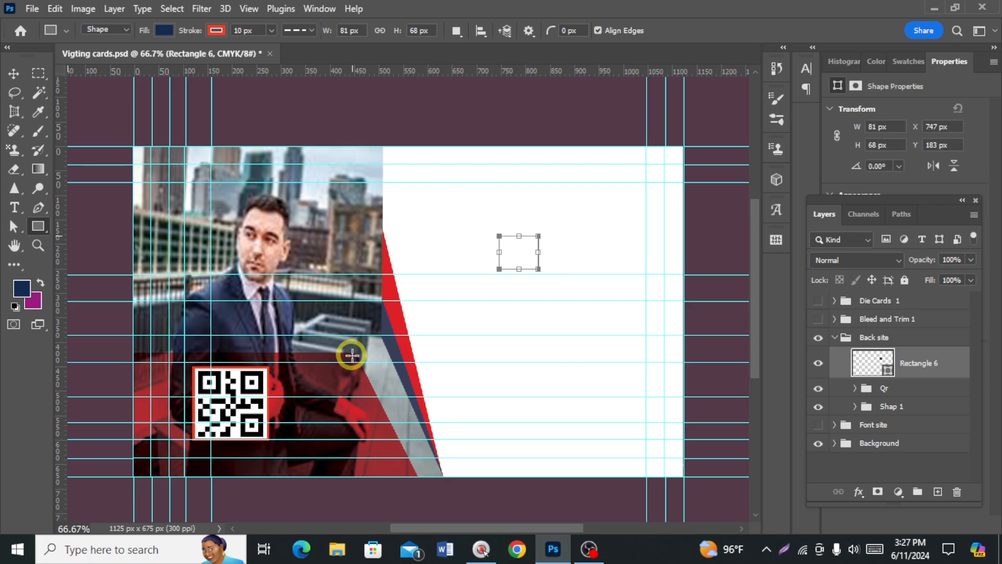
# - Set the new rectangle's stroke width to 16 px
pyautogui.click(244, 30)
pyautogui.press('BackSpace')
pyautogui.press('BackSpace')
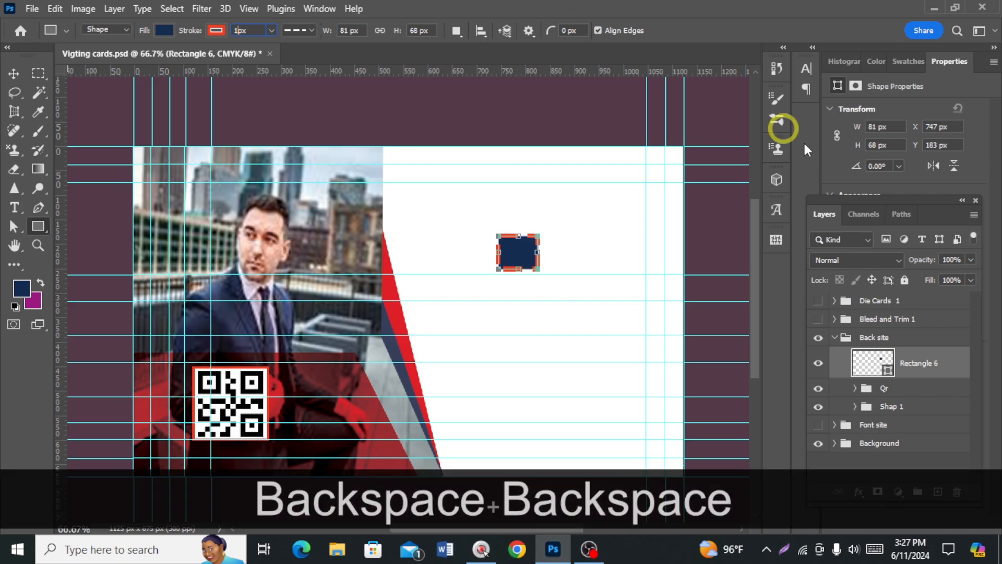
pyautogui.write('16')
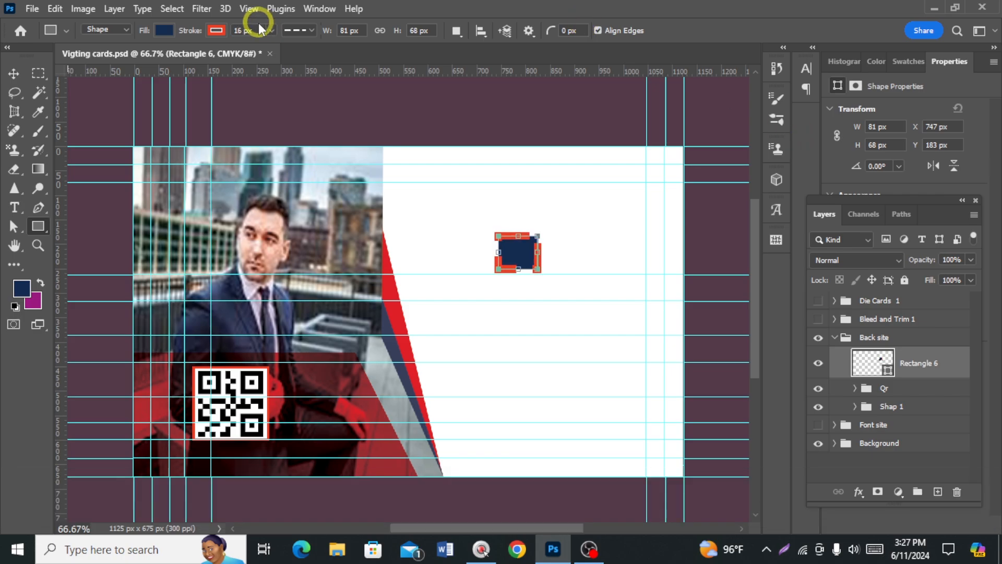
# - Set the new rectangle's stroke colour to black and remove its fill
pyautogui.click(216, 31)
pyautogui.click(137, 79)
pyautogui.click(165, 31)
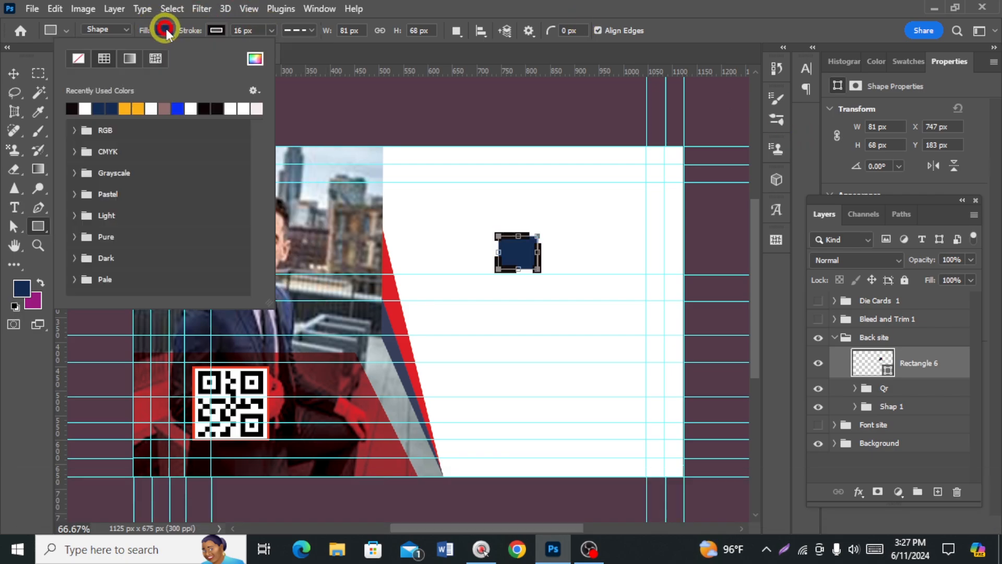
pyautogui.click(78, 60)
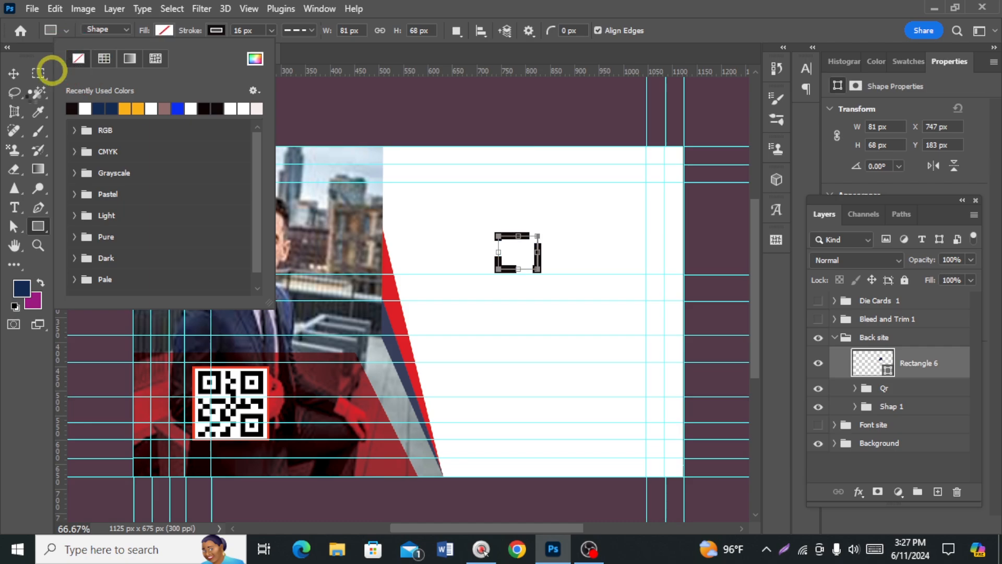
# - Make the rectangle's stroke a solid line and set its width to 6 px
pyautogui.click(298, 30)
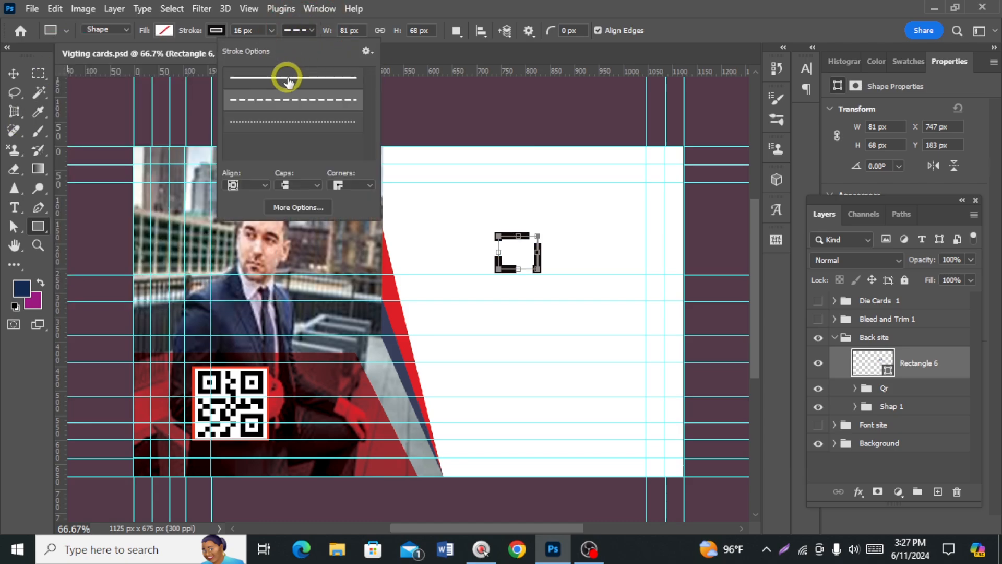
pyautogui.click(287, 75)
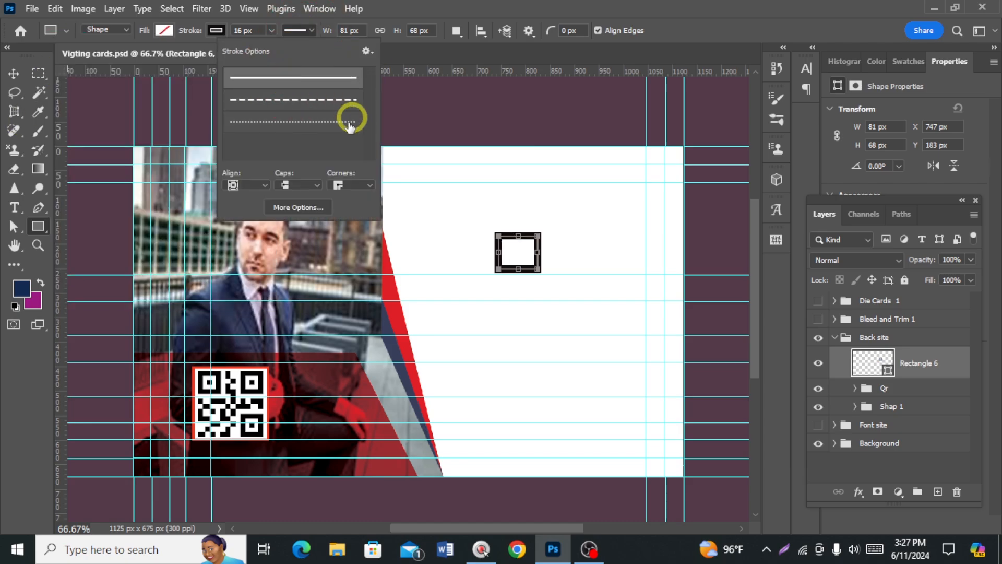
pyautogui.click(243, 31)
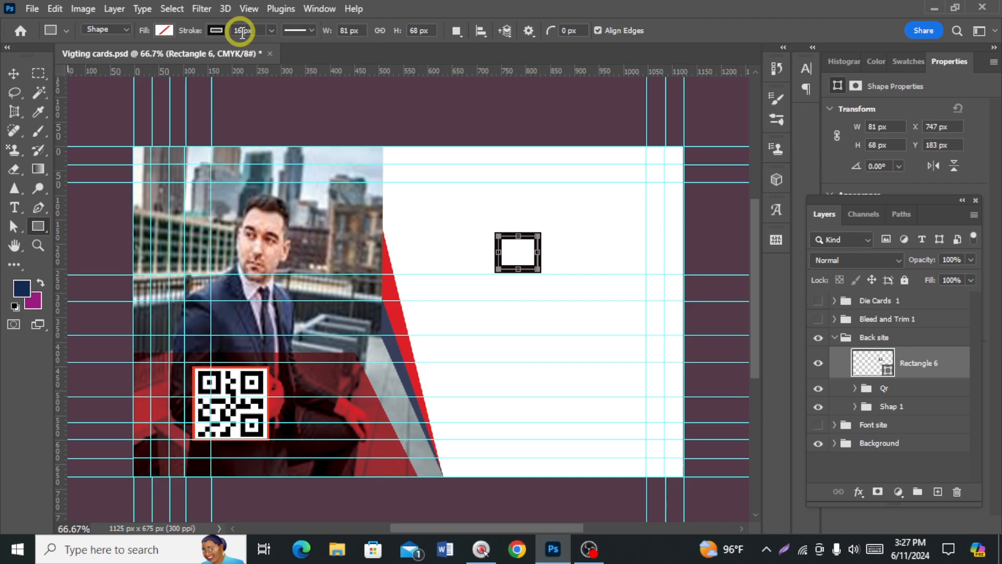
pyautogui.press('BackSpace')
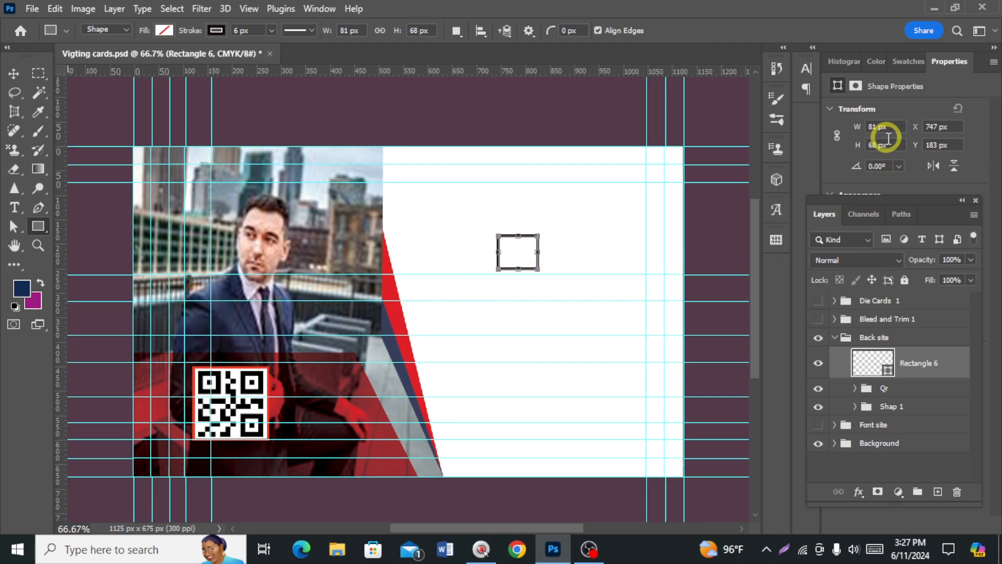
# - Round the rectangle's bottom-left and top-right corners with a 25 px radius each
pyautogui.scroll(-3, 923, 131)
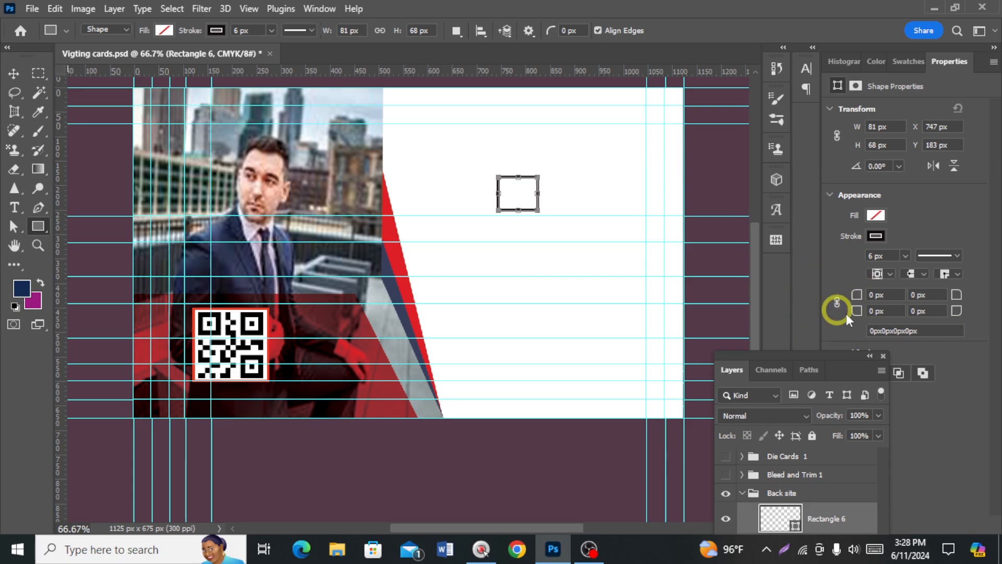
pyautogui.scroll(1, 620, 343)
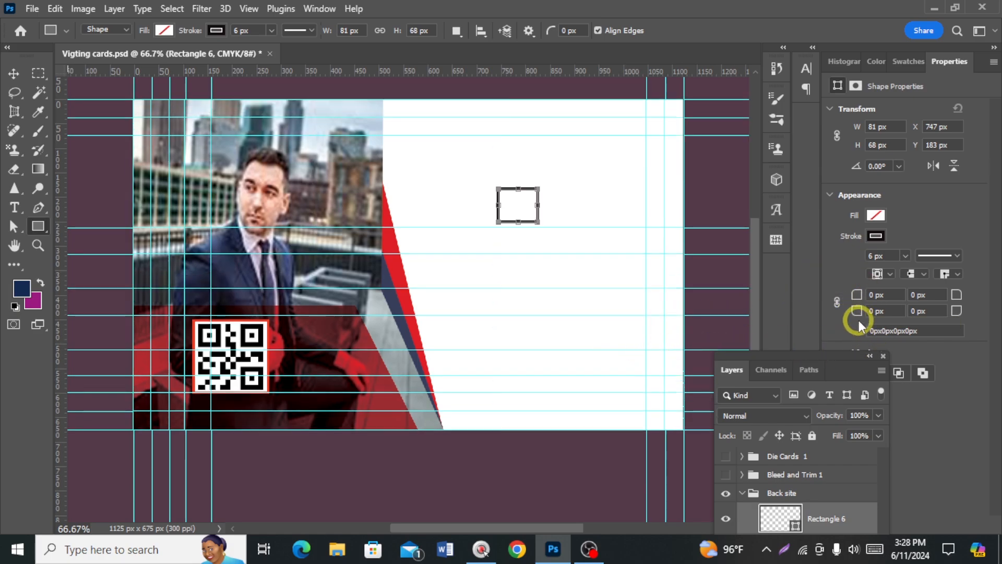
pyautogui.moveTo(857, 315); pyautogui.dragTo(874, 317)
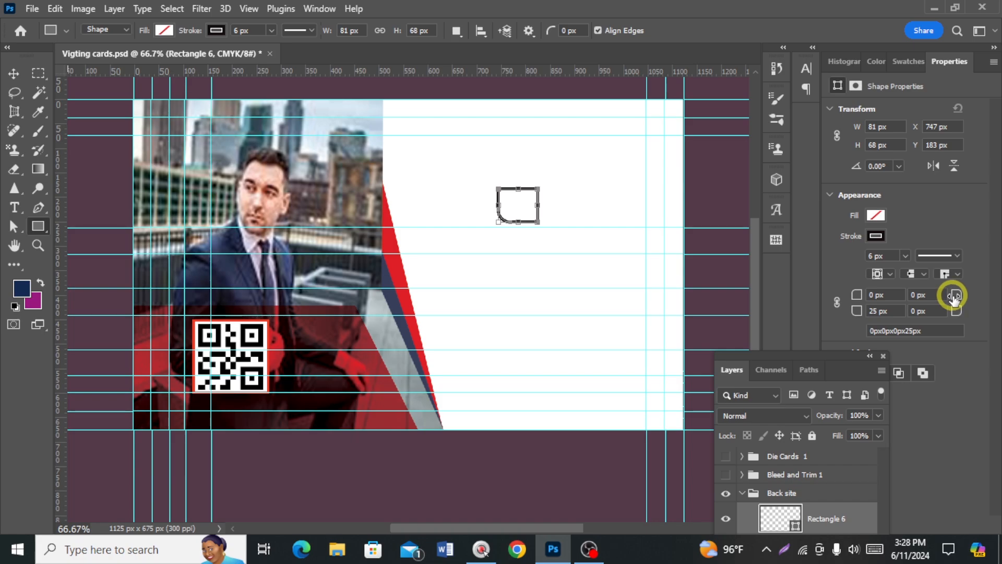
pyautogui.moveTo(953, 296); pyautogui.dragTo(973, 297)
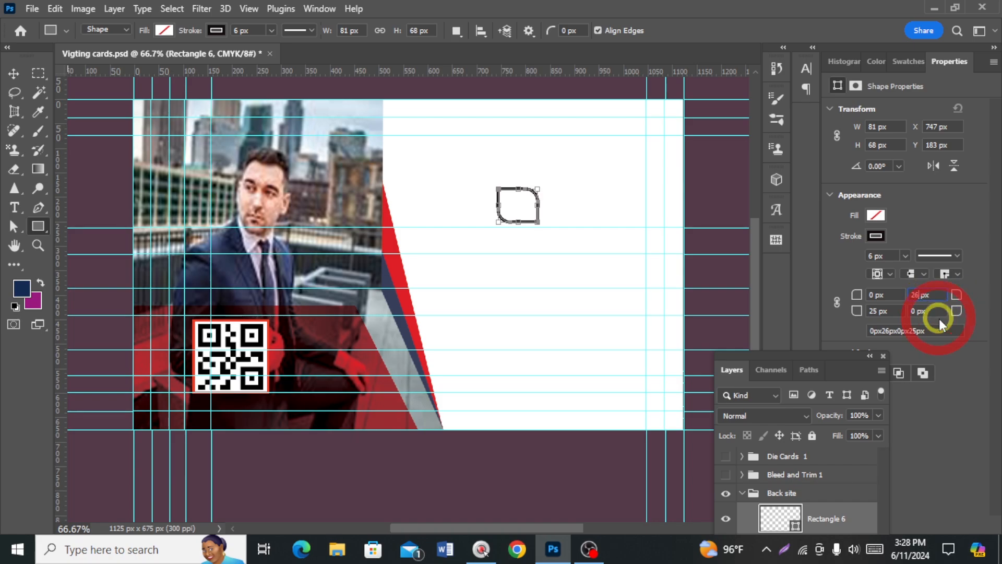
pyautogui.press('BackSpace')
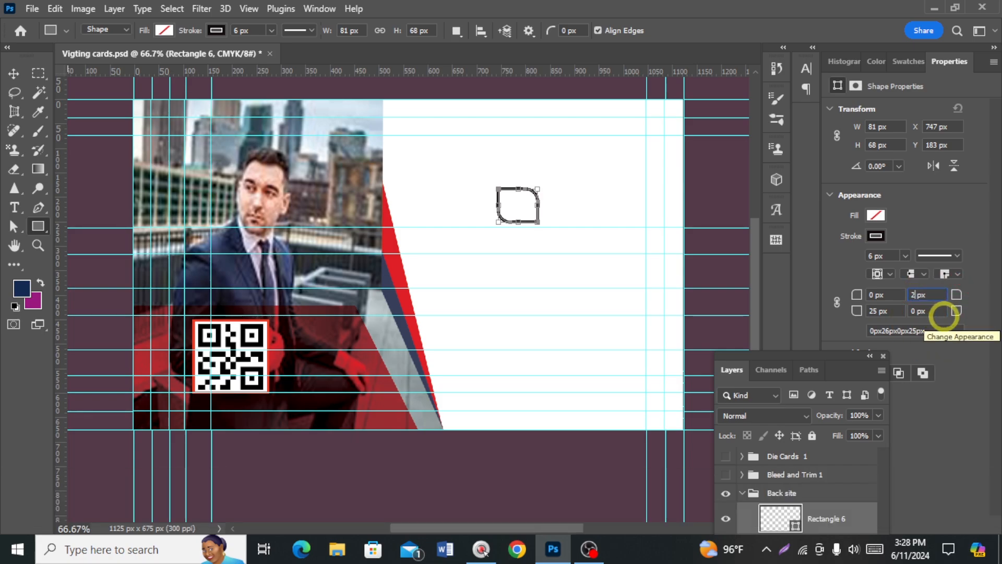
pyautogui.write('5')
pyautogui.press('Return')
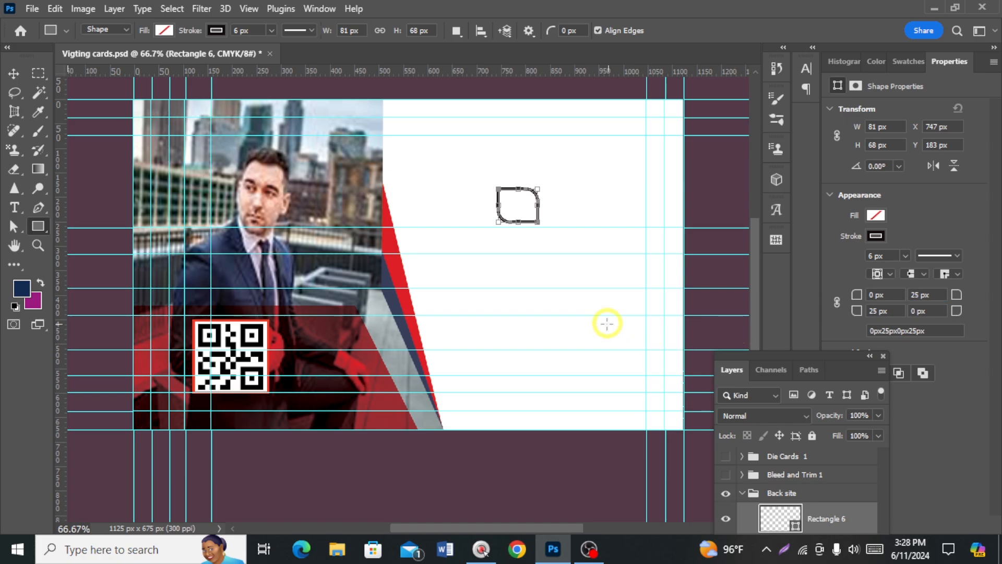
# - Add a text layer with the letter "B" near the rounded rectangle, above the Rectangle 6 layer
pyautogui.scroll(2, 597, 278)
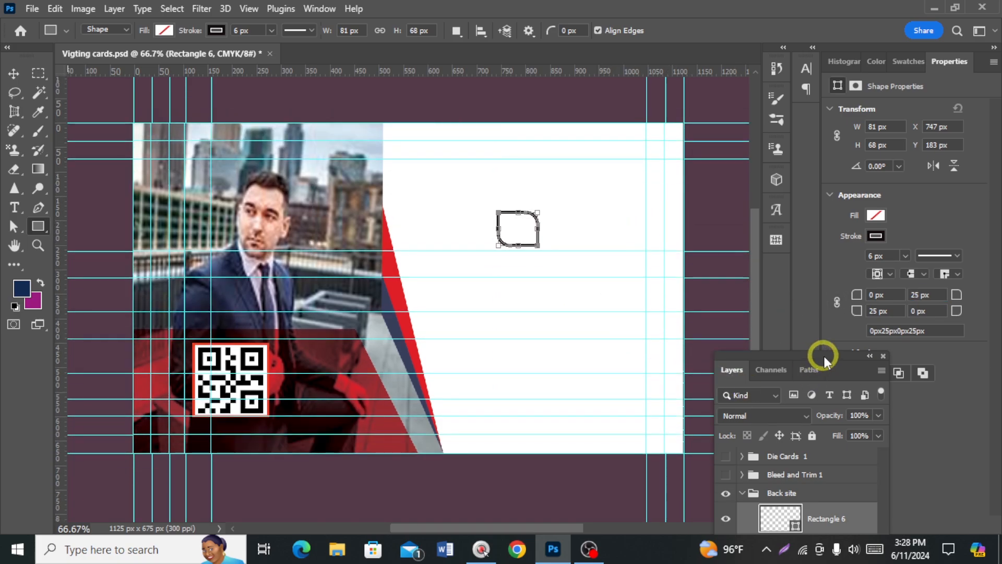
pyautogui.moveTo(825, 356); pyautogui.dragTo(907, 235)
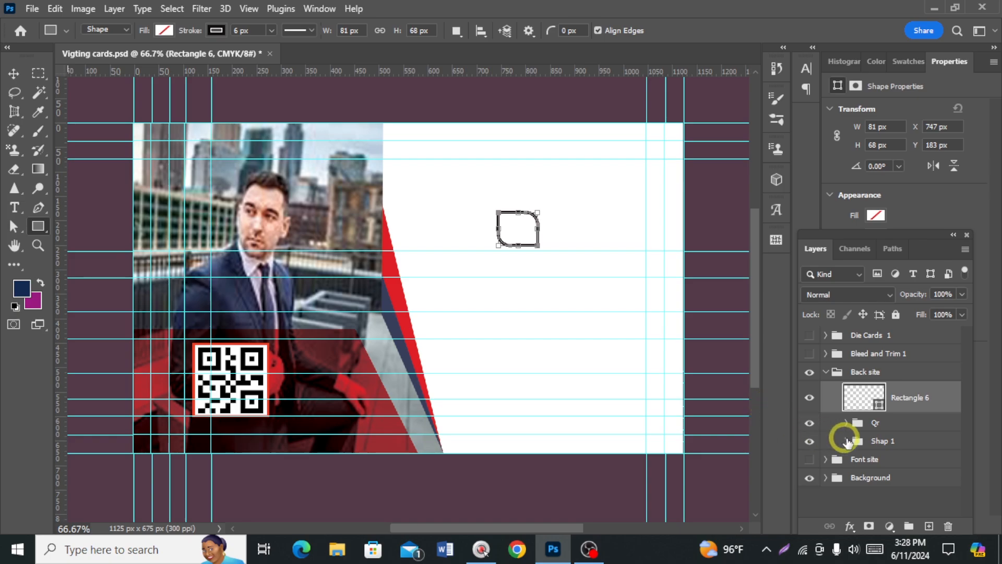
pyautogui.click(14, 207)
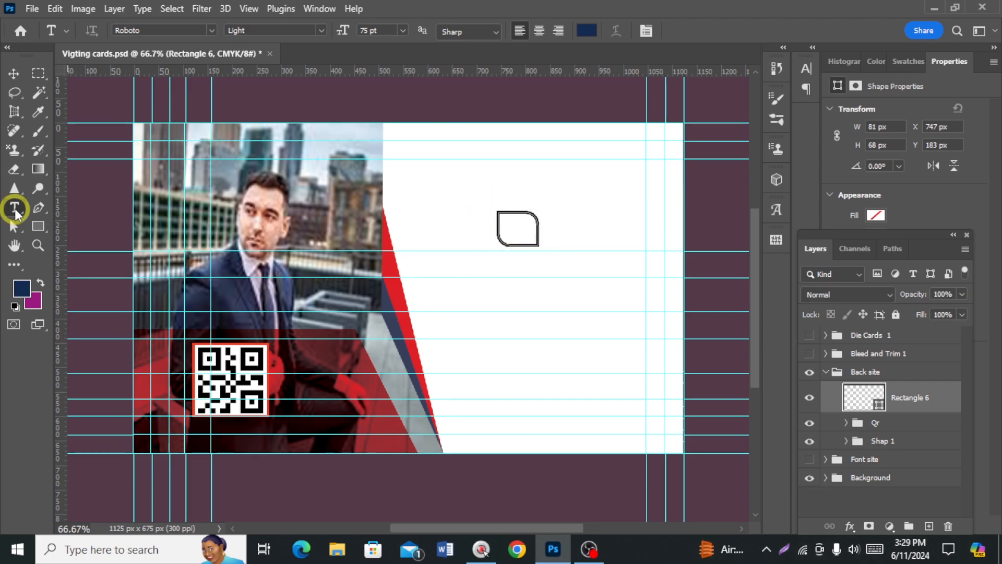
pyautogui.click(491, 183)
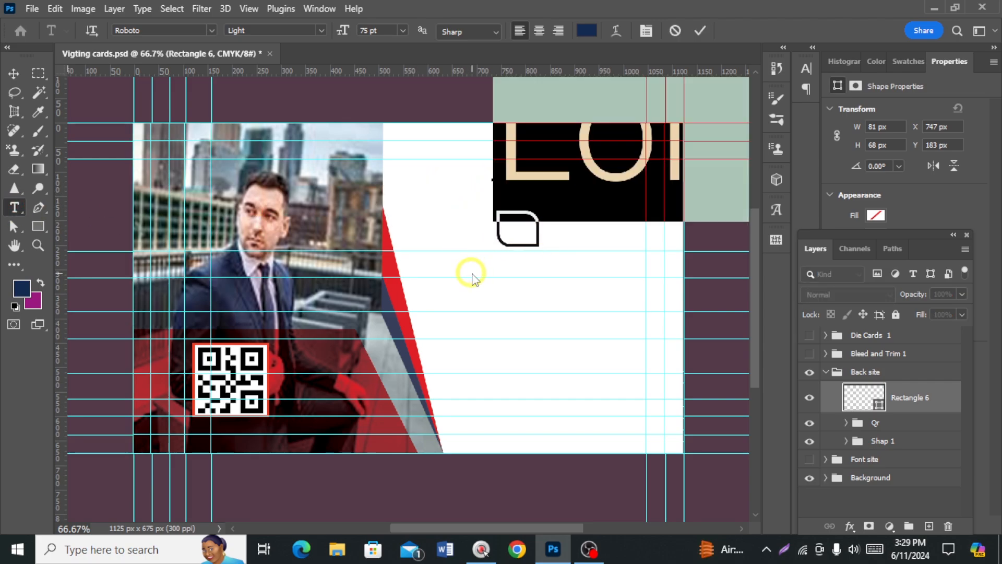
pyautogui.write('D')
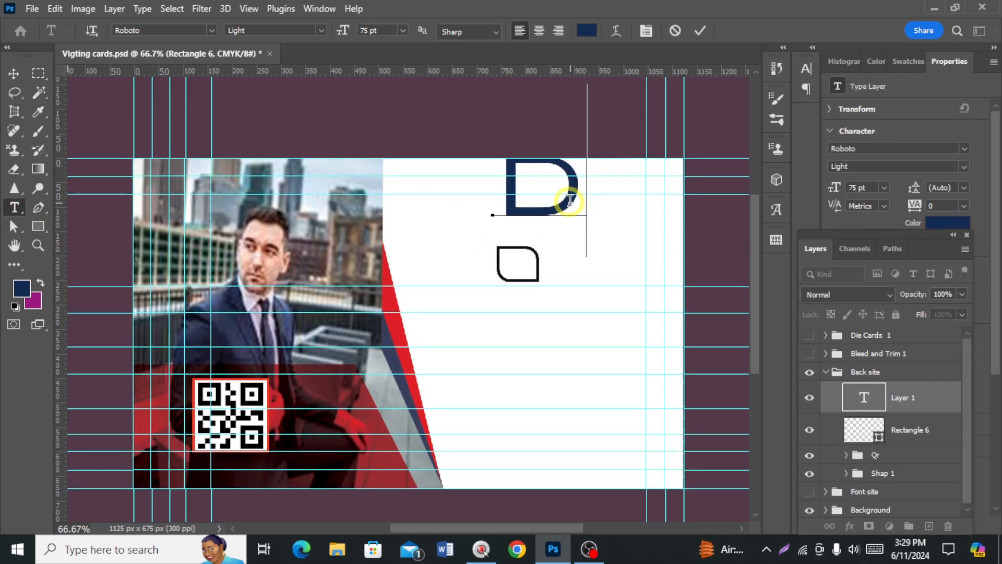
# - Set the letter B to 12 pt in Roboto Bold
pyautogui.hotkey('ctrl', 'a')
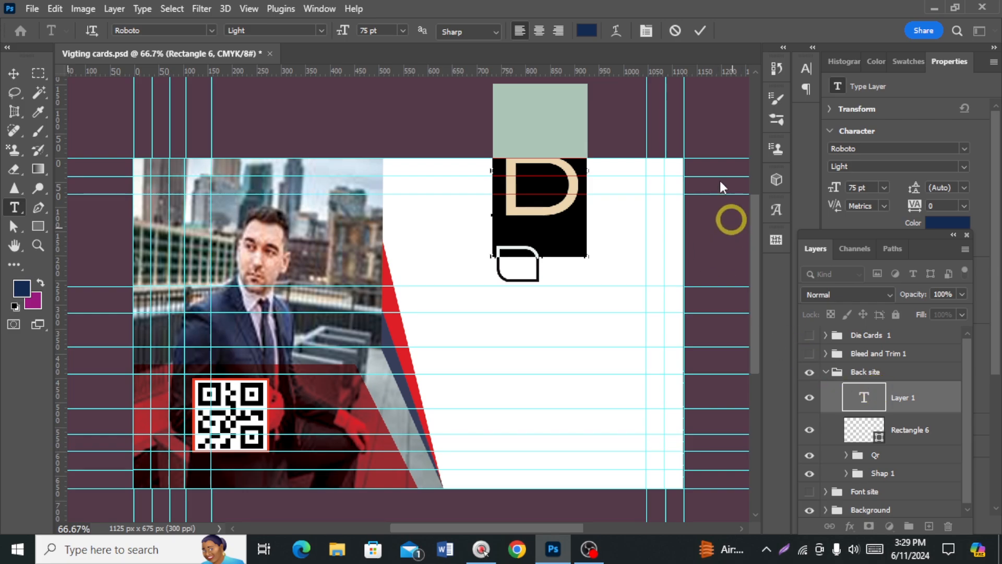
pyautogui.click(807, 70)
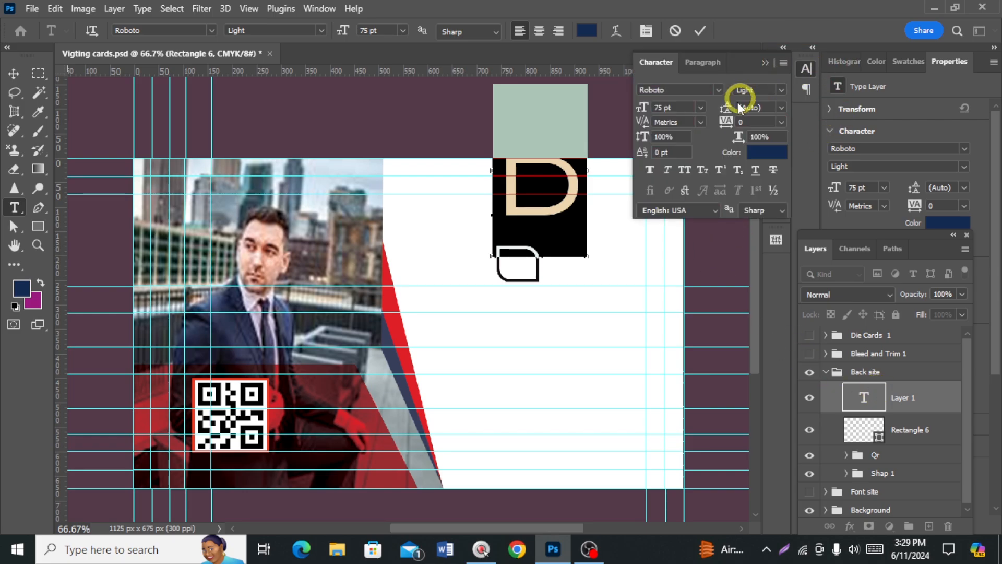
pyautogui.click(701, 107)
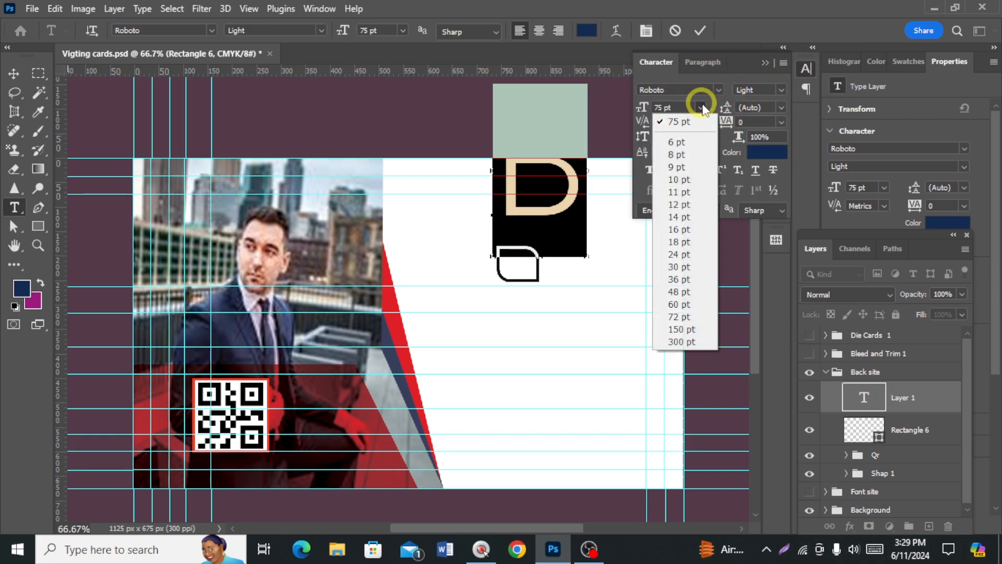
pyautogui.click(697, 204)
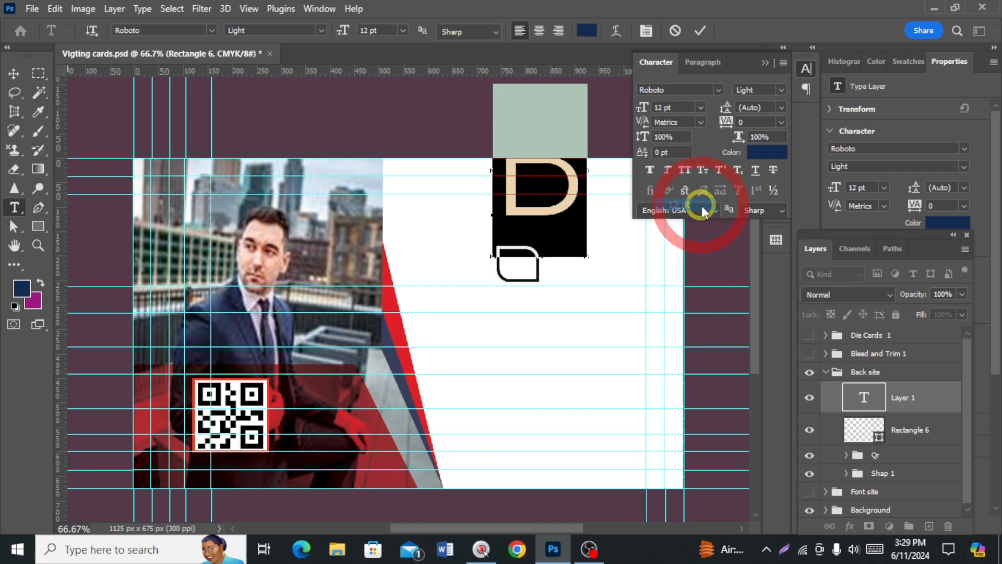
pyautogui.click(781, 91)
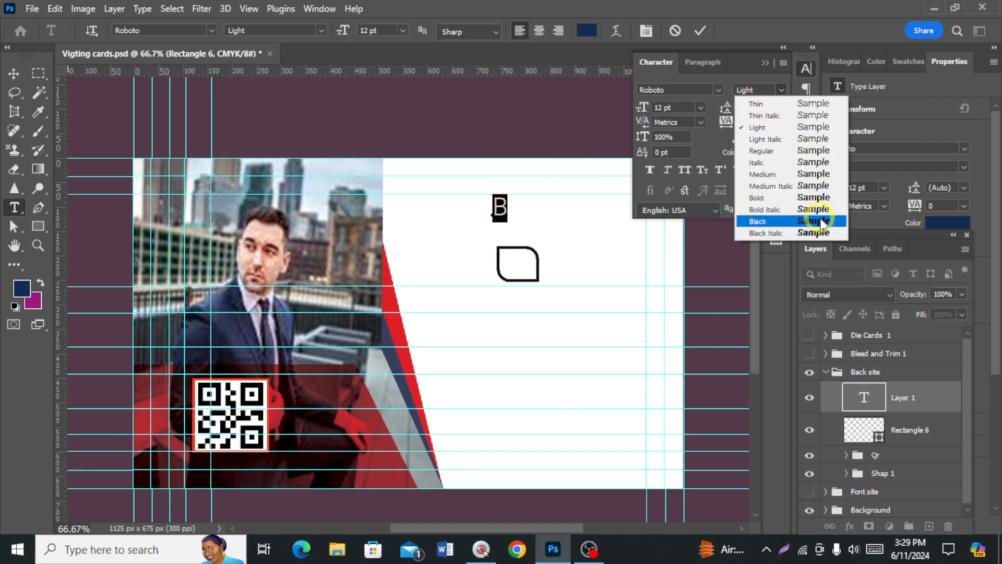
pyautogui.click(814, 197)
# - Move the letter B into the rounded rectangle and align both layers on their horizontal and vertical centres
pyautogui.moveTo(509, 232); pyautogui.dragTo(522, 287)
pyautogui.click(519, 260)
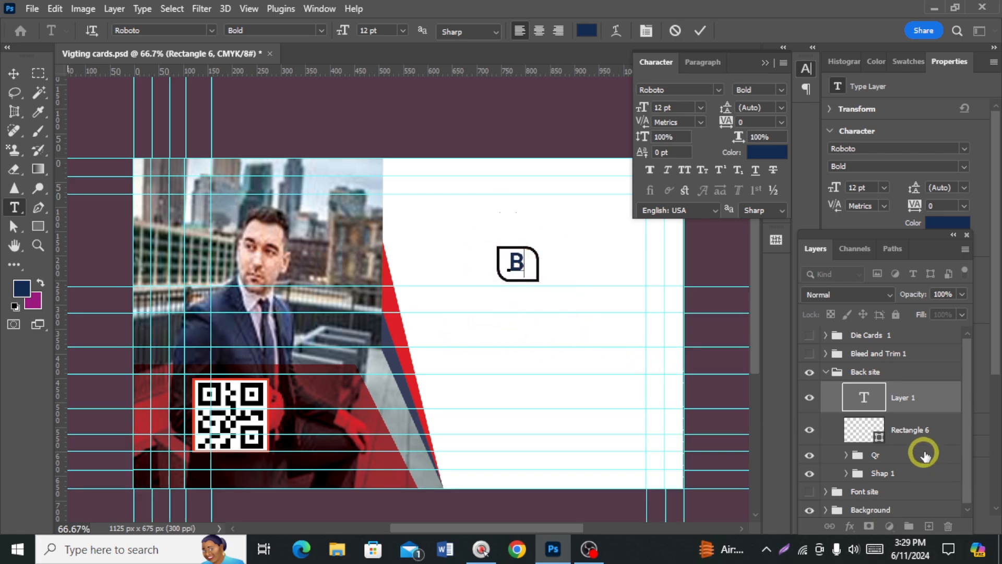
pyautogui.keyDown('ctrl'); pyautogui.click(913, 435); pyautogui.keyUp('ctrl')
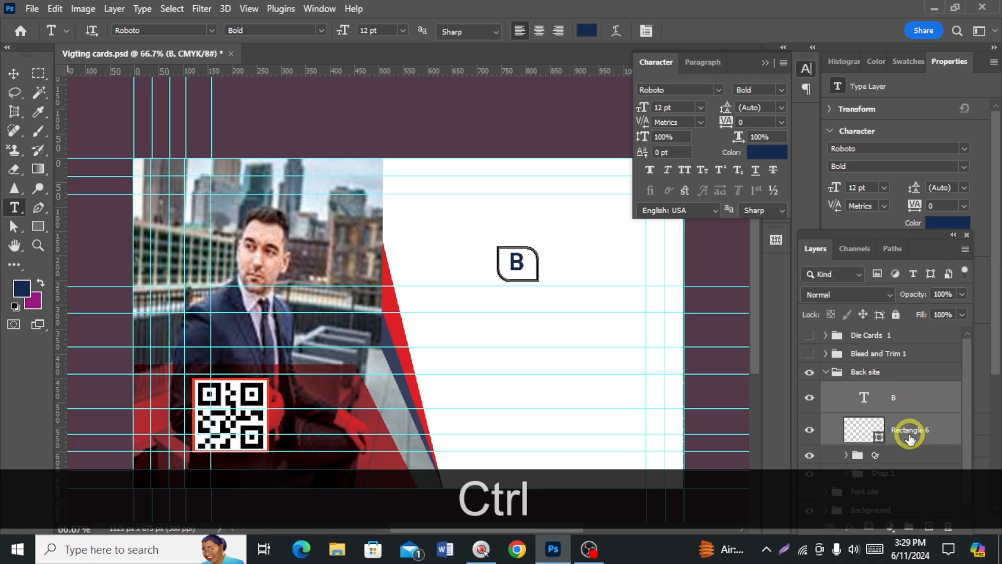
pyautogui.click(13, 74)
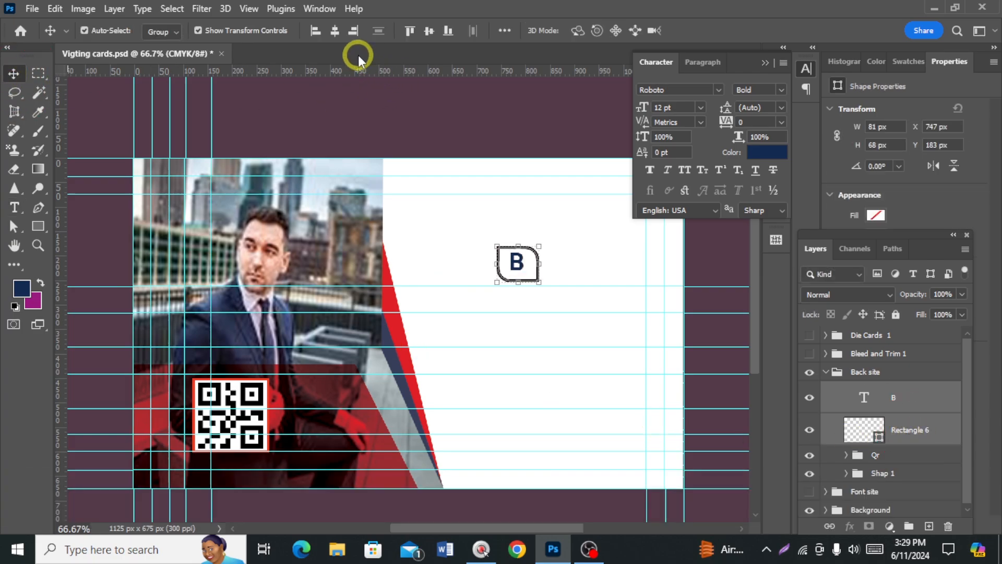
pyautogui.click(334, 30)
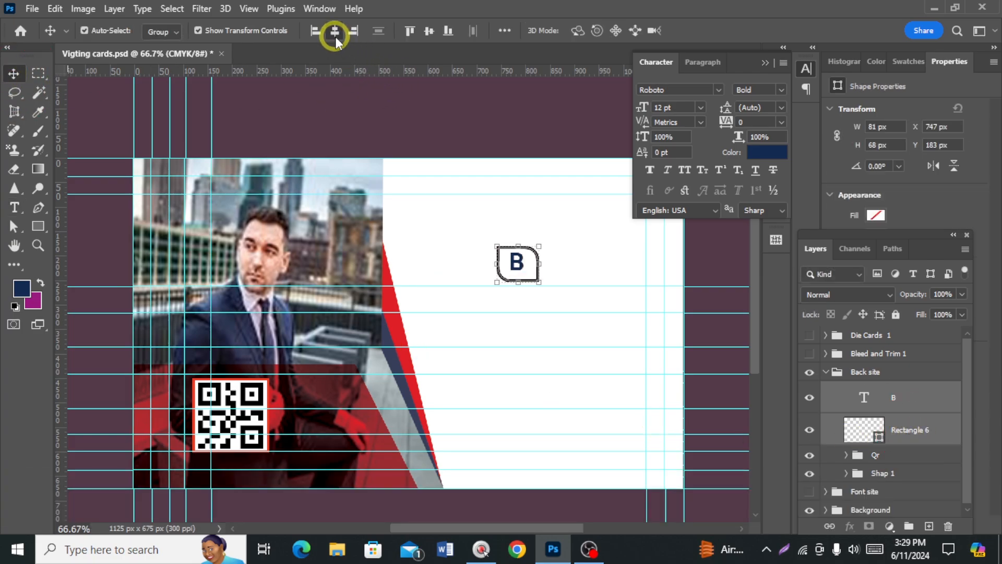
pyautogui.click(427, 33)
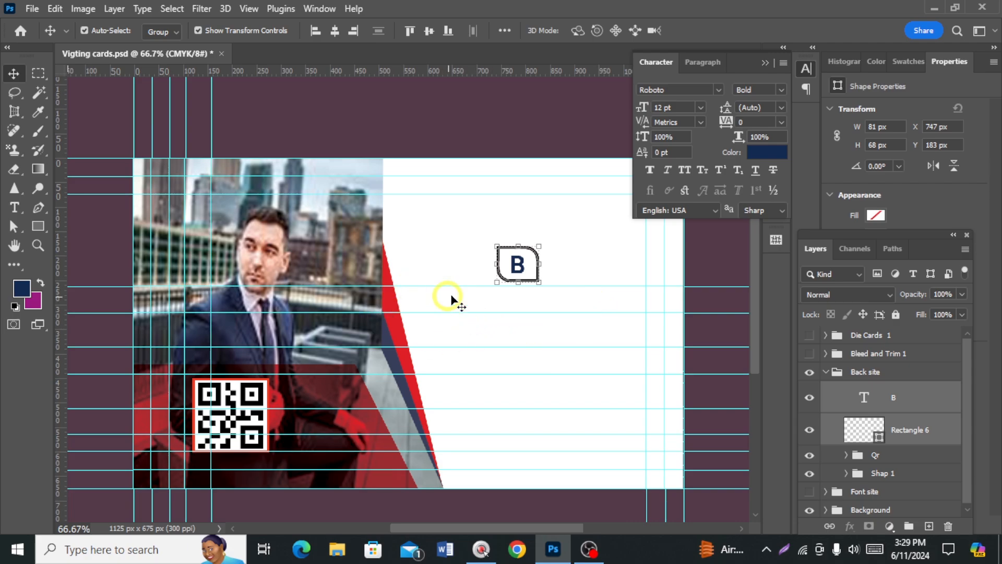
# - Group the B text layer and Rectangle 6 together inside the Back site group
pyautogui.click(906, 426)
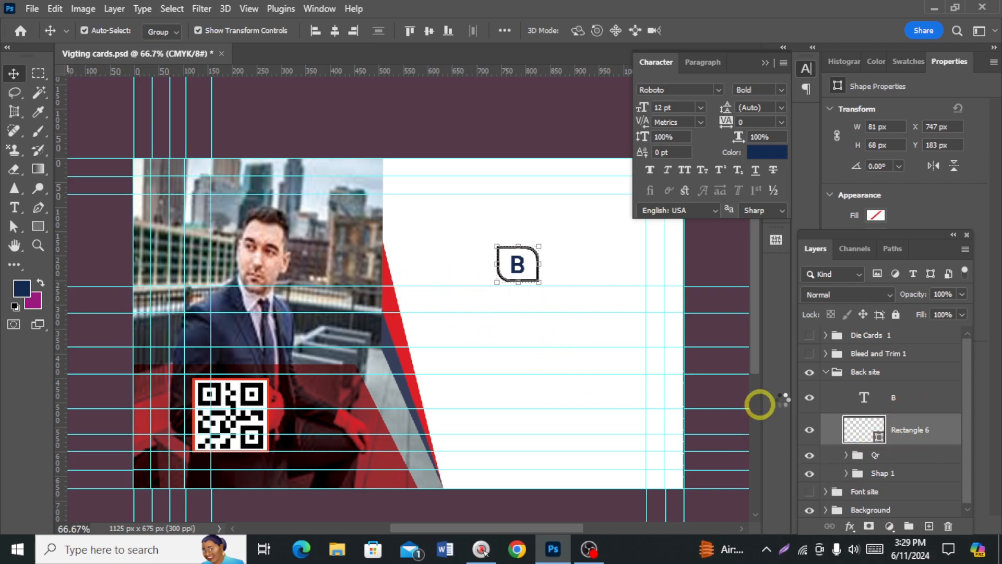
pyautogui.click(826, 372)
pyautogui.click(825, 372)
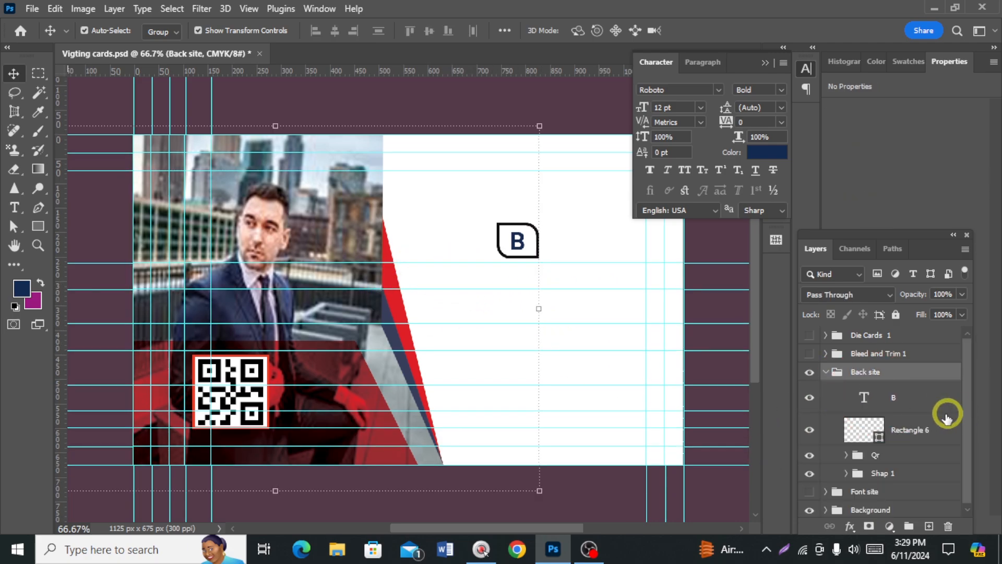
pyautogui.keyDown('ctrl'); pyautogui.click(910, 408); pyautogui.keyUp('ctrl')
pyautogui.keyDown('ctrl'); pyautogui.click(919, 429); pyautogui.keyUp('ctrl')
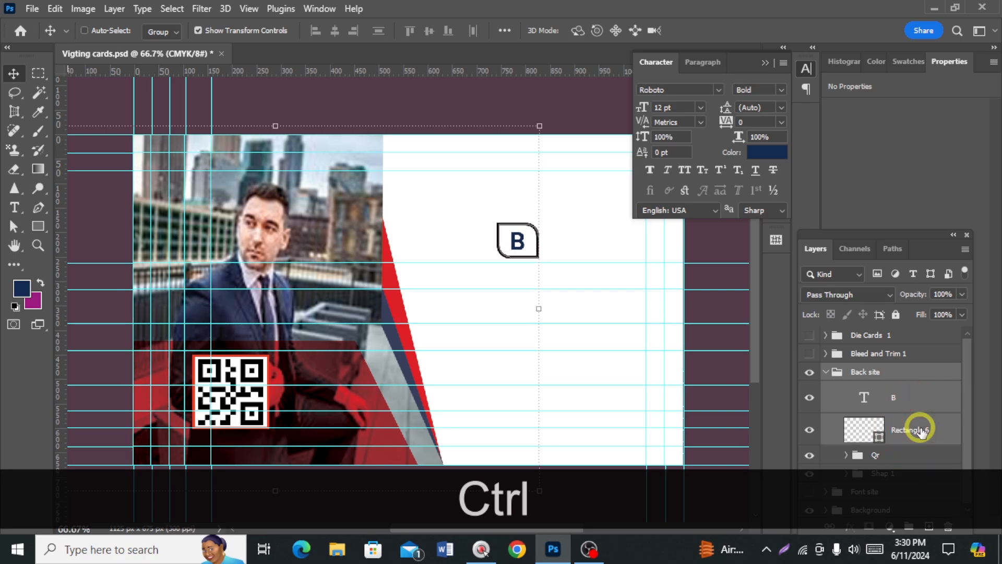
pyautogui.keyDown('ctrl'); pyautogui.click(888, 373); pyautogui.keyUp('ctrl')
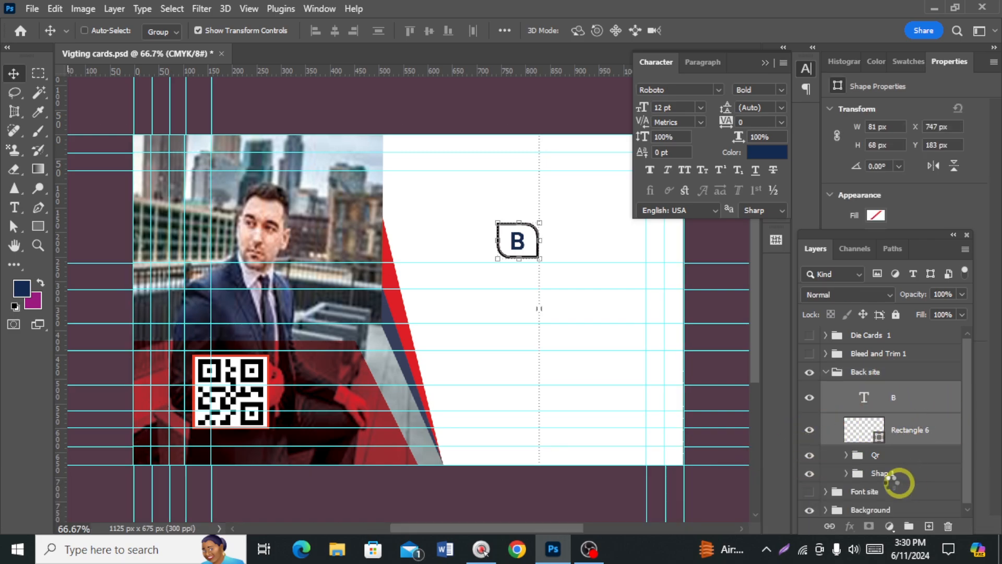
pyautogui.click(909, 526)
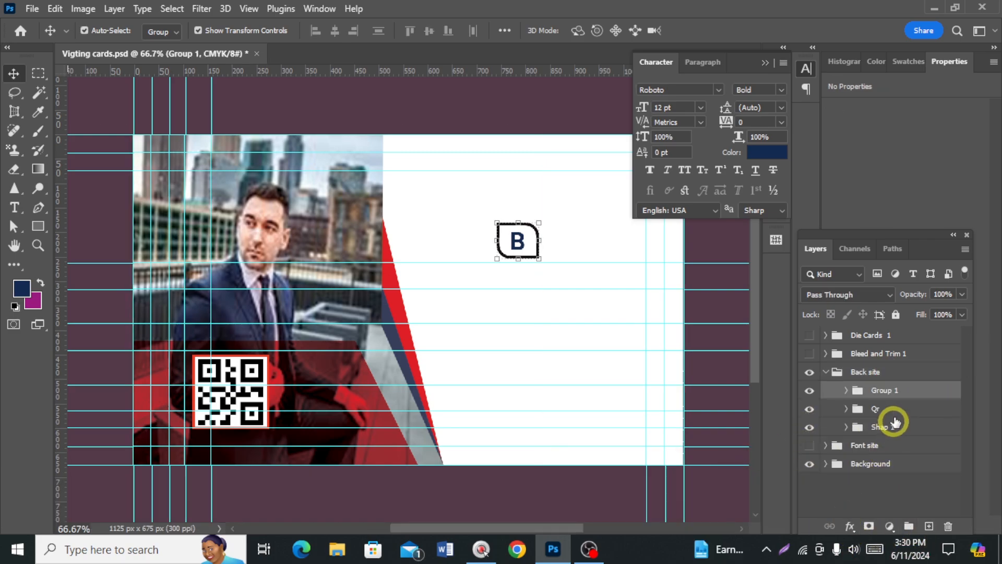
# - Rename the new group containing the letter B and its frame as Logo
pyautogui.doubleClick(890, 392)
pyautogui.press('BackSpace')
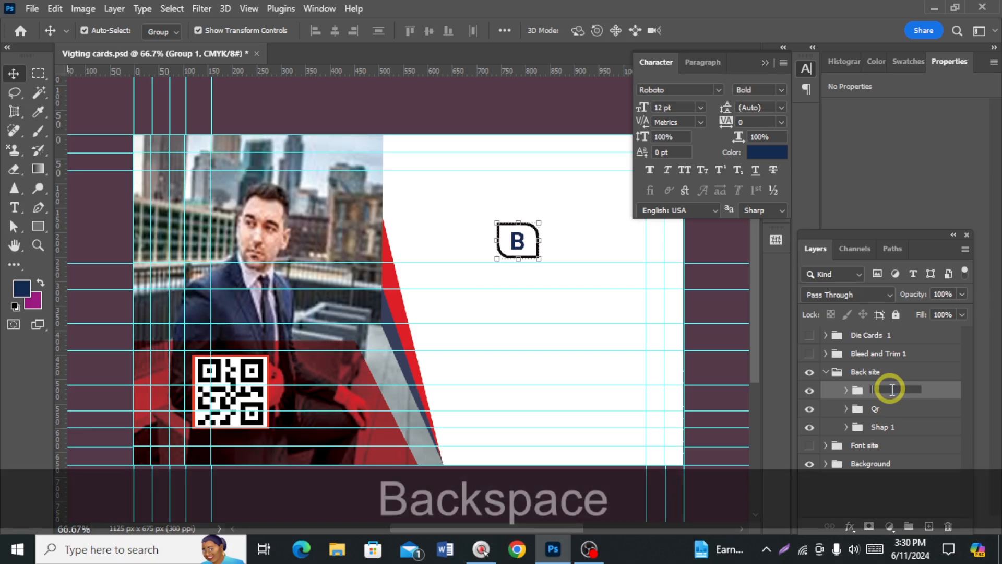
pyautogui.write('Logo')
pyautogui.click(509, 417)
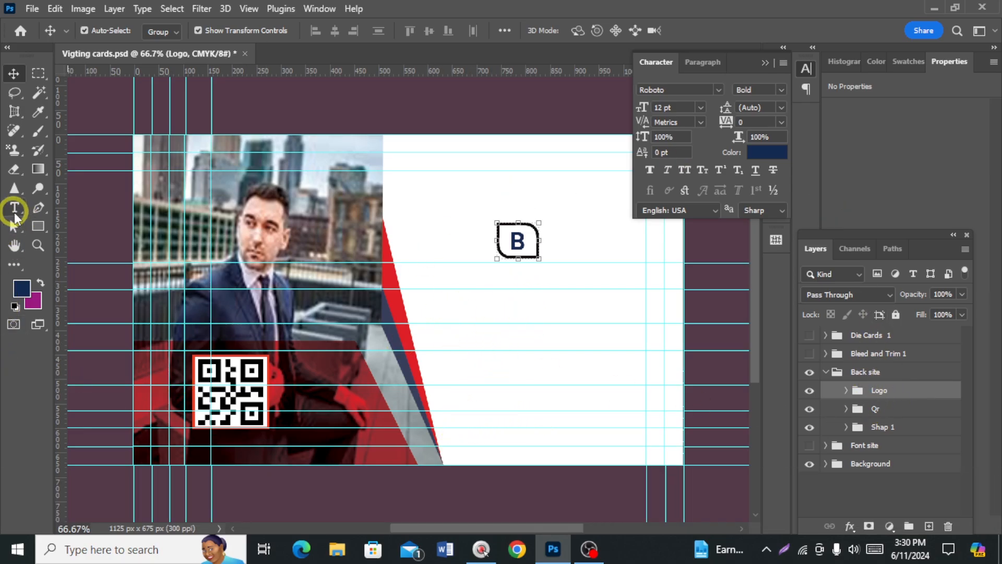
# - Add the text BRAND NAME in 12 pt Roboto Bold below the B logo
pyautogui.click(14, 211)
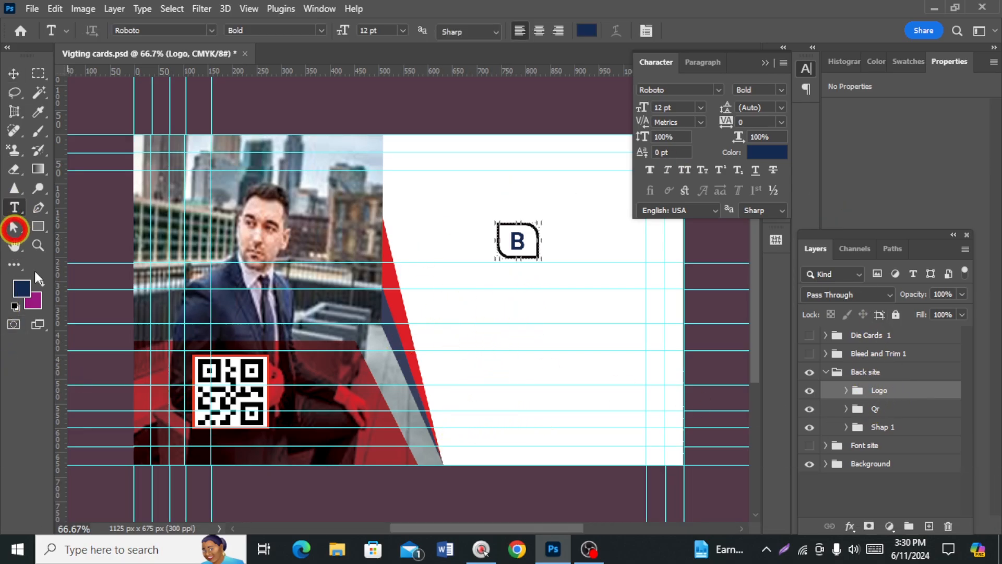
pyautogui.click(444, 305)
pyautogui.press('BackSpace')
pyautogui.write('BRAND NAME')
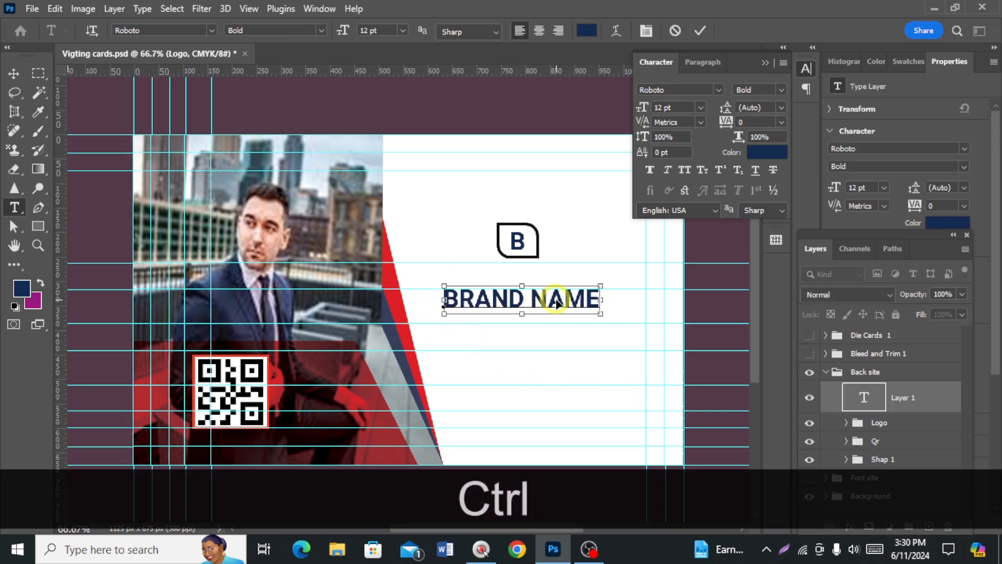
# - Recolour the whole BRAND NAME text with red #e01f26 sampled from the red diagonal stripe
pyautogui.hotkey('ctrl', 'a')
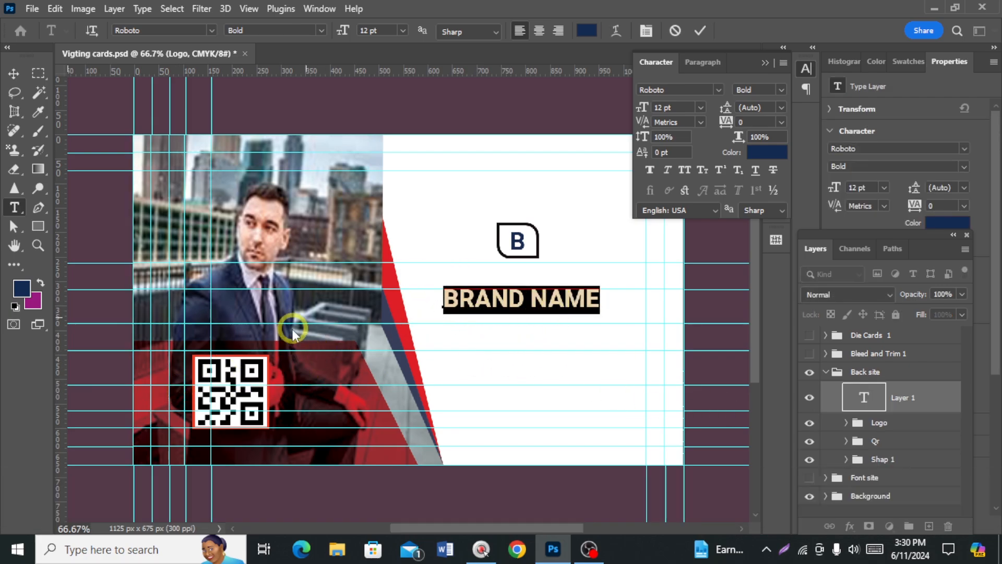
pyautogui.click(768, 152)
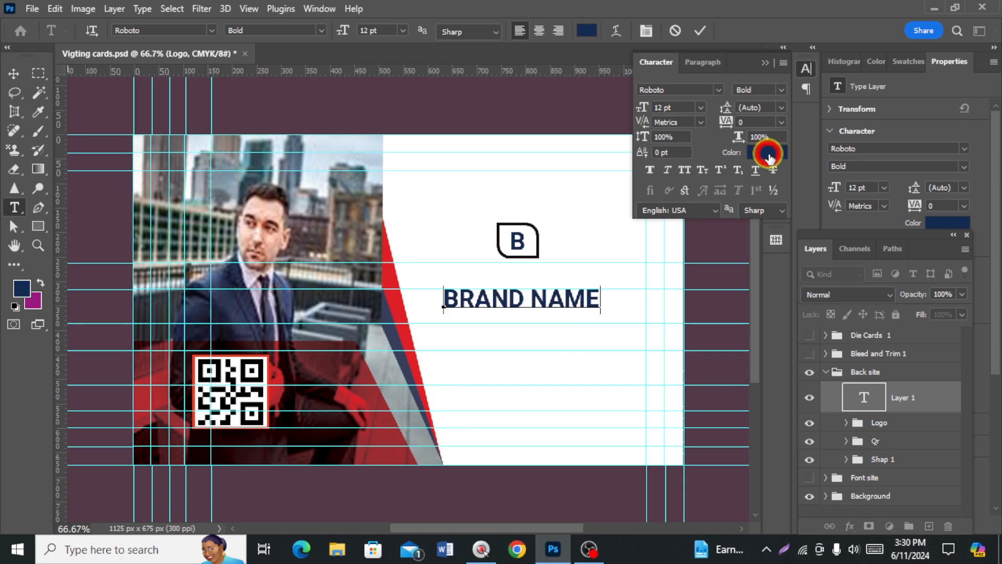
pyautogui.click(395, 296)
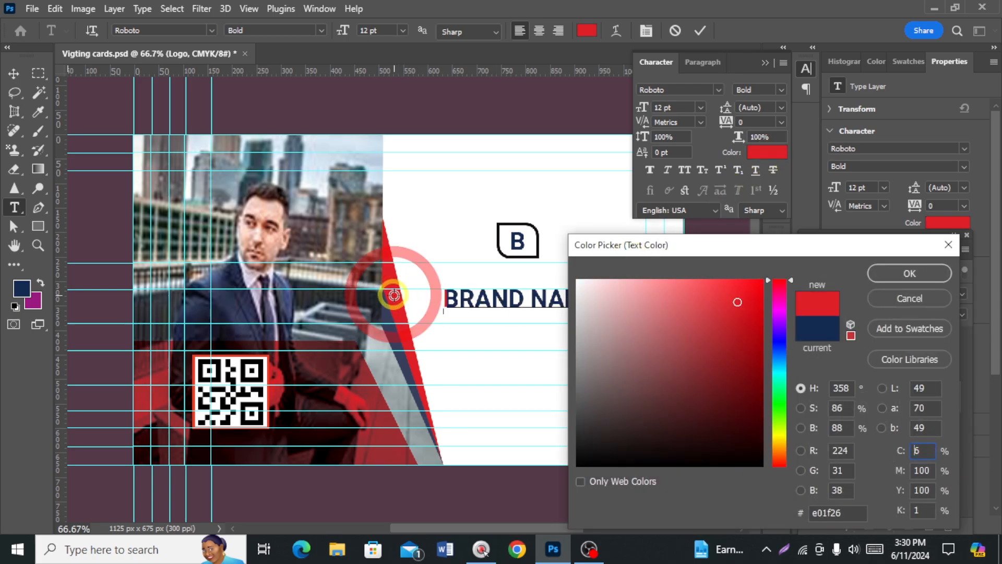
pyautogui.click(850, 335)
pyautogui.click(889, 274)
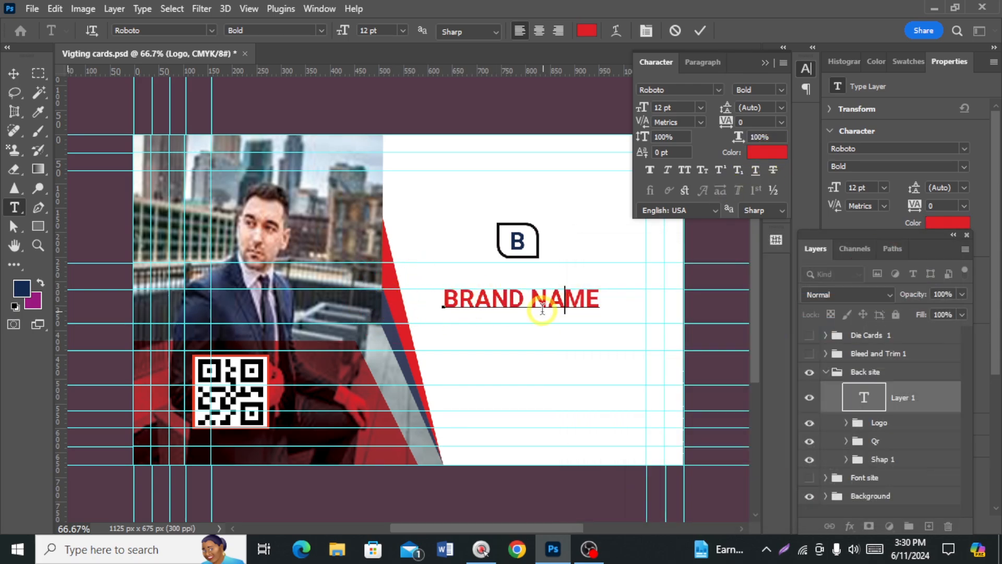
# - Set the word NAME to Roboto Medium and colour it dark blue #384364
pyautogui.moveTo(534, 302); pyautogui.dragTo(594, 305)
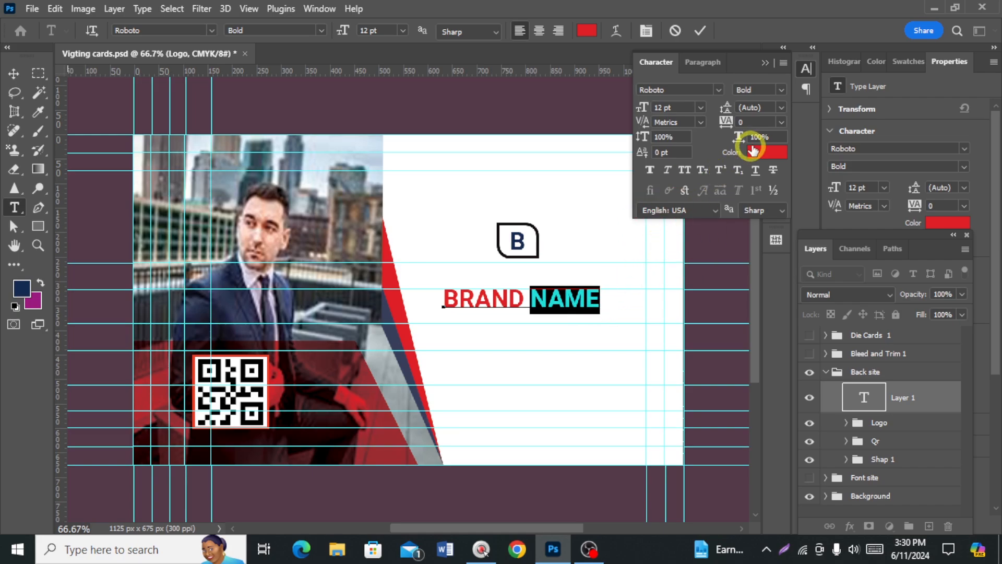
pyautogui.click(782, 92)
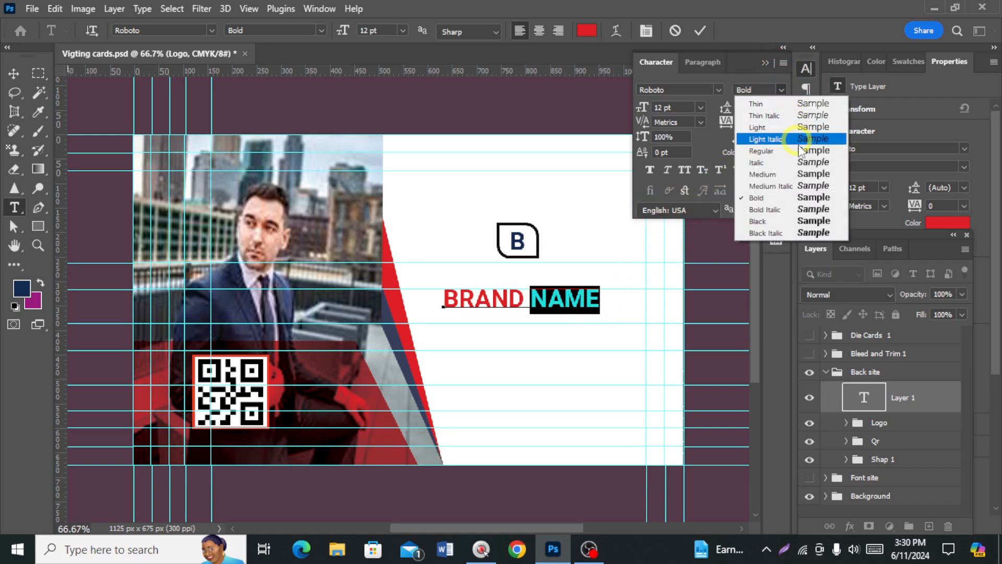
pyautogui.click(802, 176)
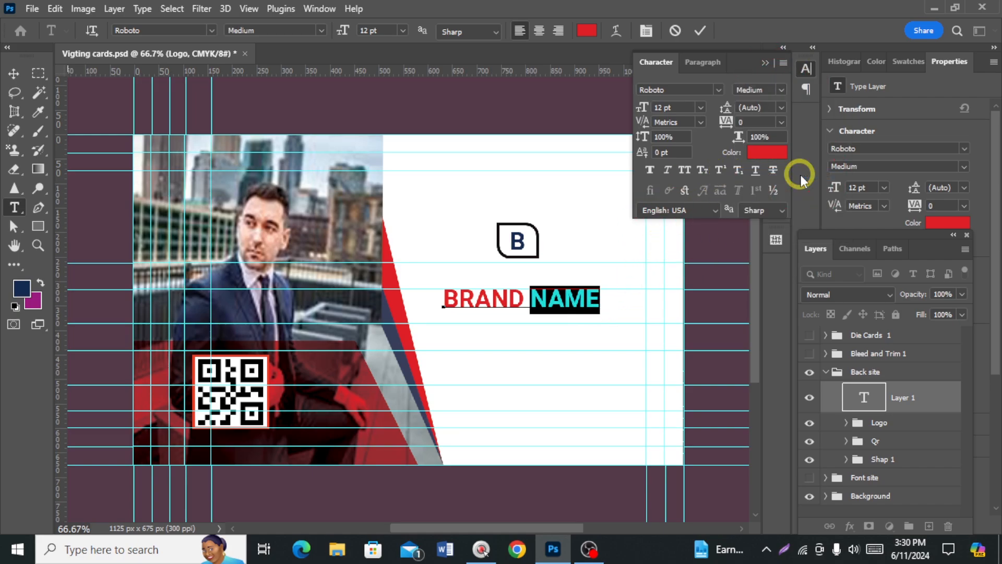
pyautogui.click(755, 153)
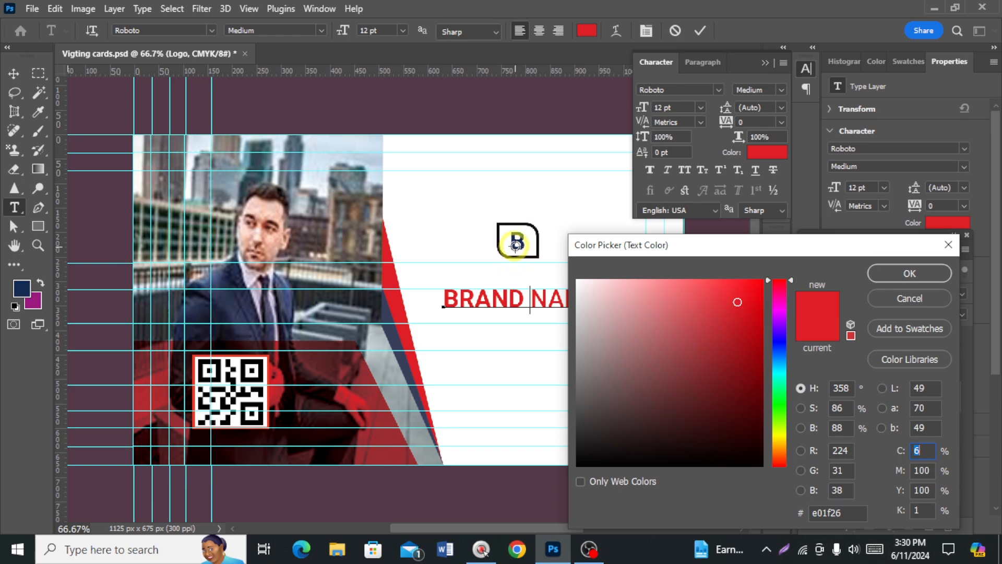
pyautogui.click(516, 243)
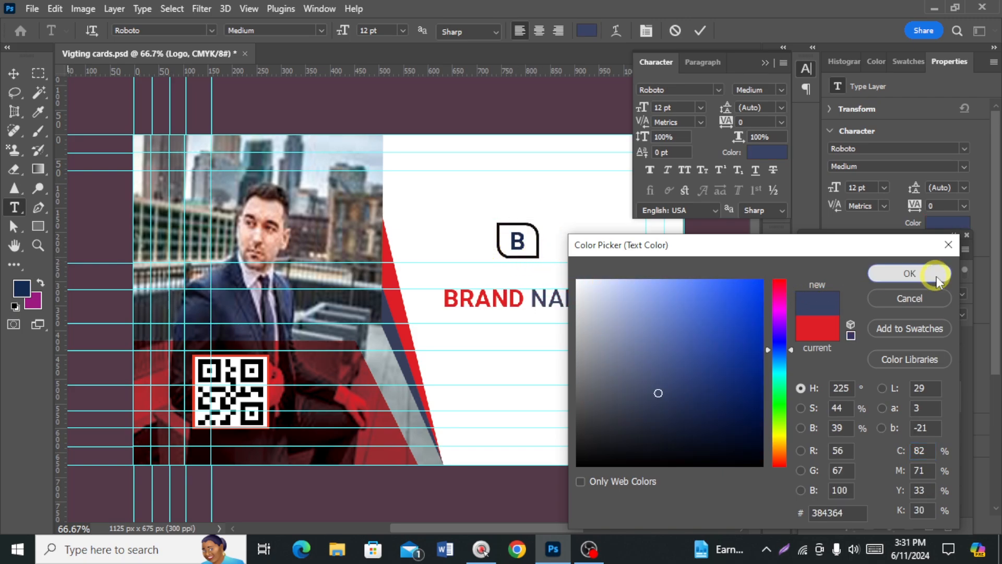
pyautogui.click(935, 273)
# - Add the tagline DESIGN SOULATION beneath BRAND NAME in Myriad Pro Regular and set it to 6 pt
pyautogui.click(14, 208)
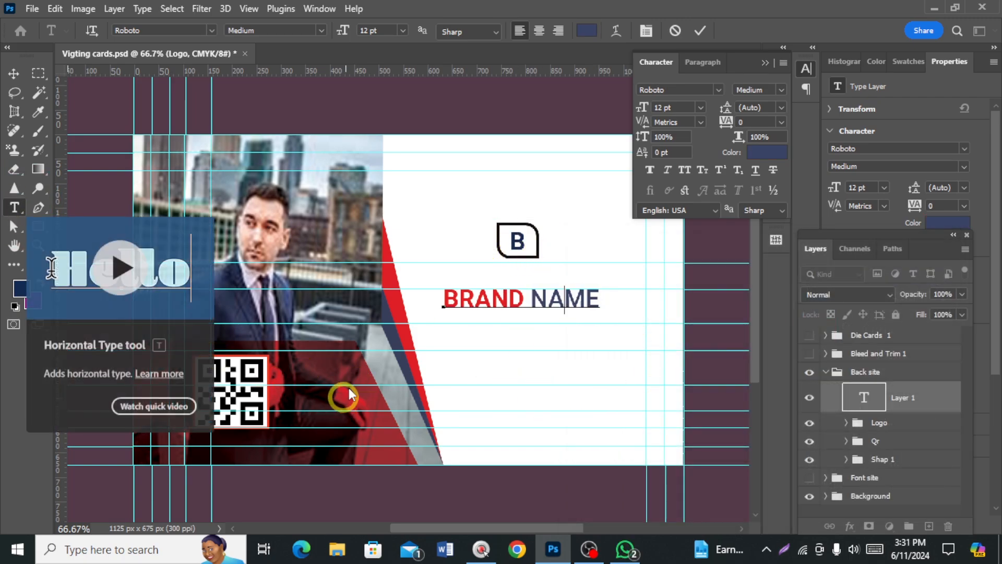
pyautogui.click(446, 326)
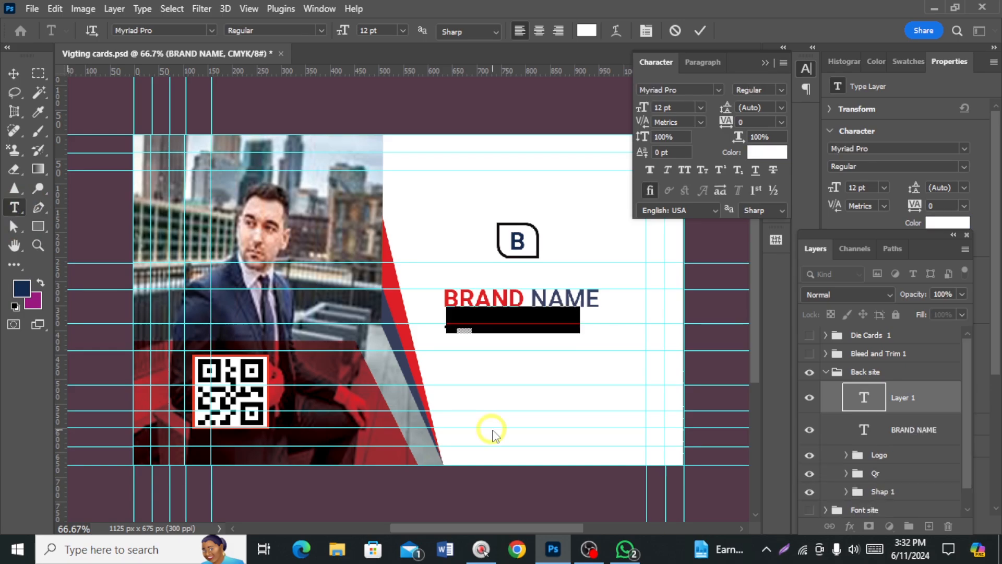
pyautogui.press('BackSpace')
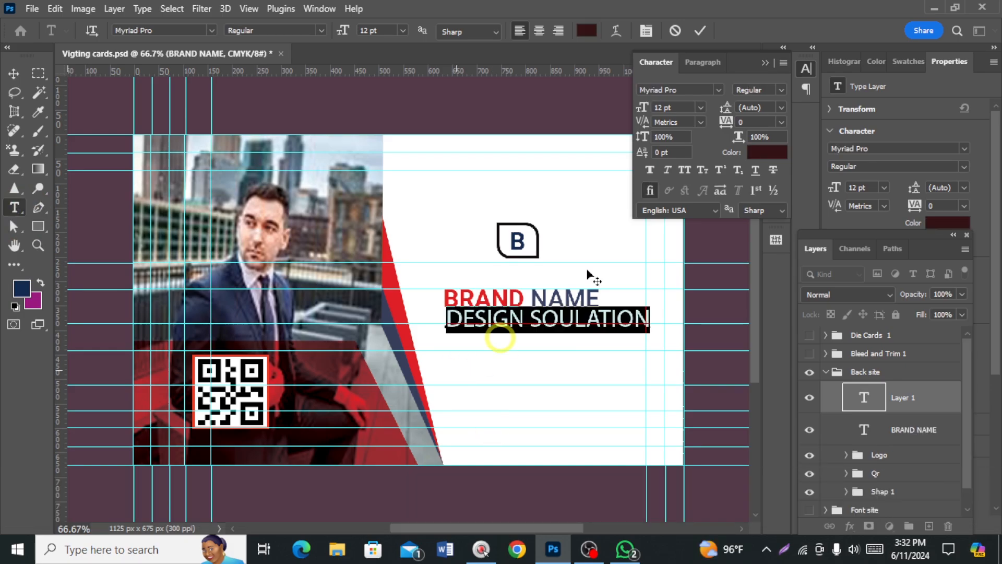
pyautogui.click(702, 111)
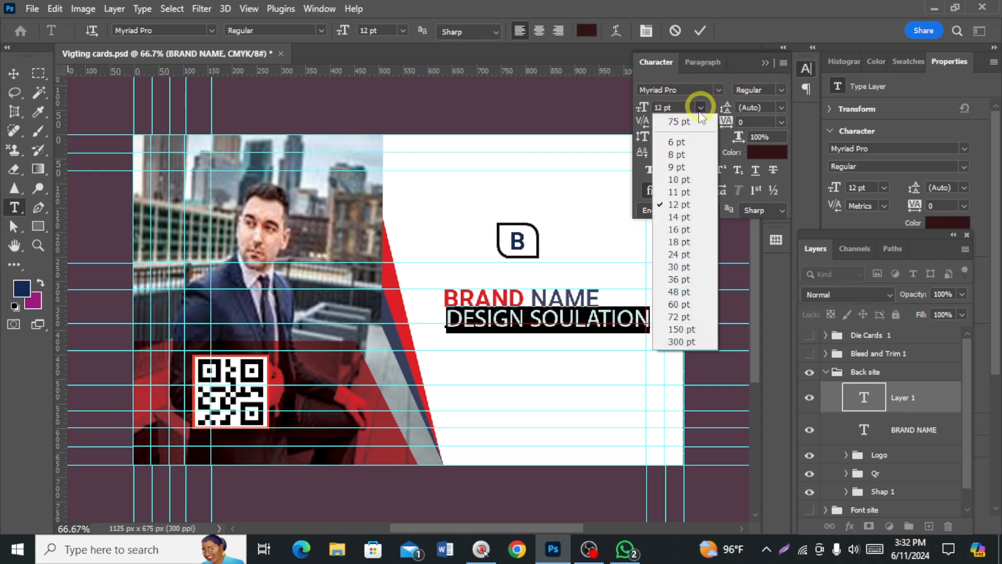
pyautogui.click(677, 136)
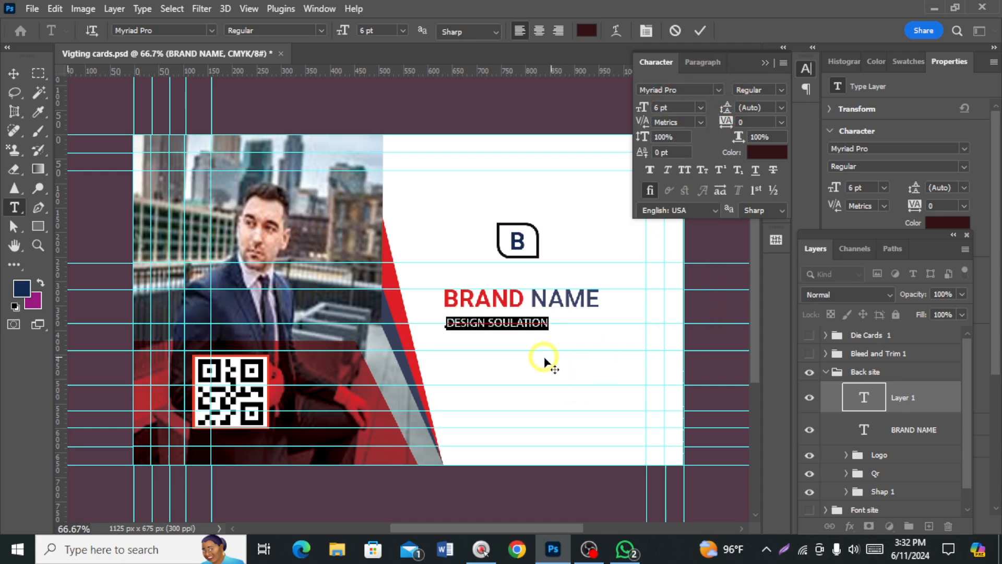
# - Centre the paragraph alignment of the BRAND NAME and DESIGN SOULATION text layers
pyautogui.keyDown('ctrl'); pyautogui.click(931, 430); pyautogui.keyUp('ctrl')
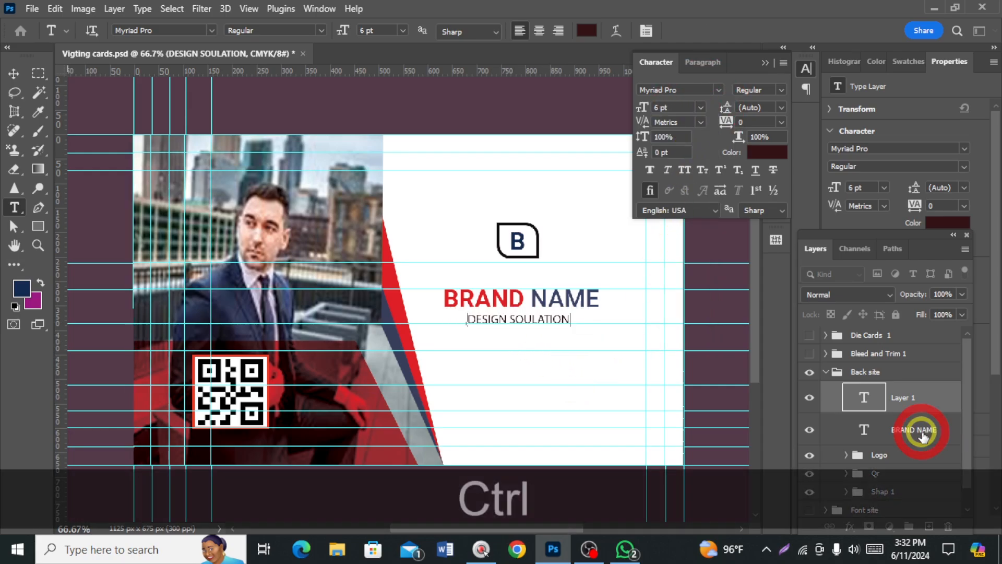
pyautogui.click(703, 61)
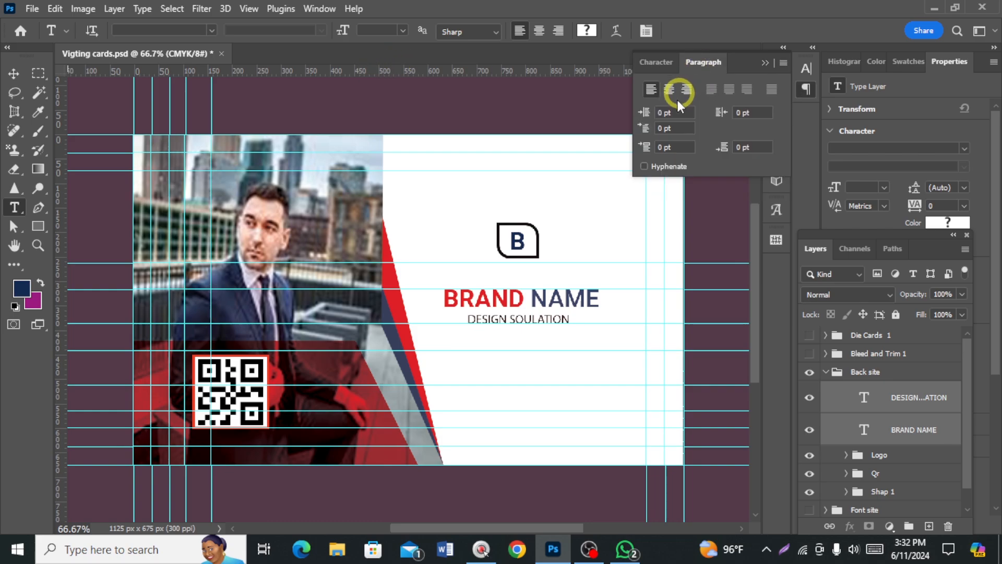
pyautogui.click(668, 93)
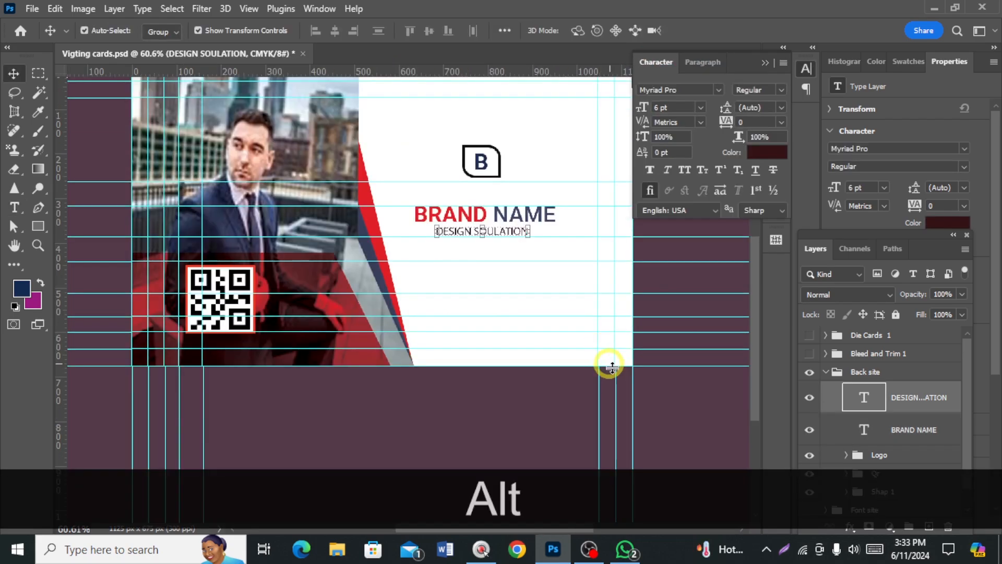
# - Align the Logo group, BRAND NAME and DESIGN SOULATION layers on their horizontal centres
pyautogui.scroll(1, 589, 345)
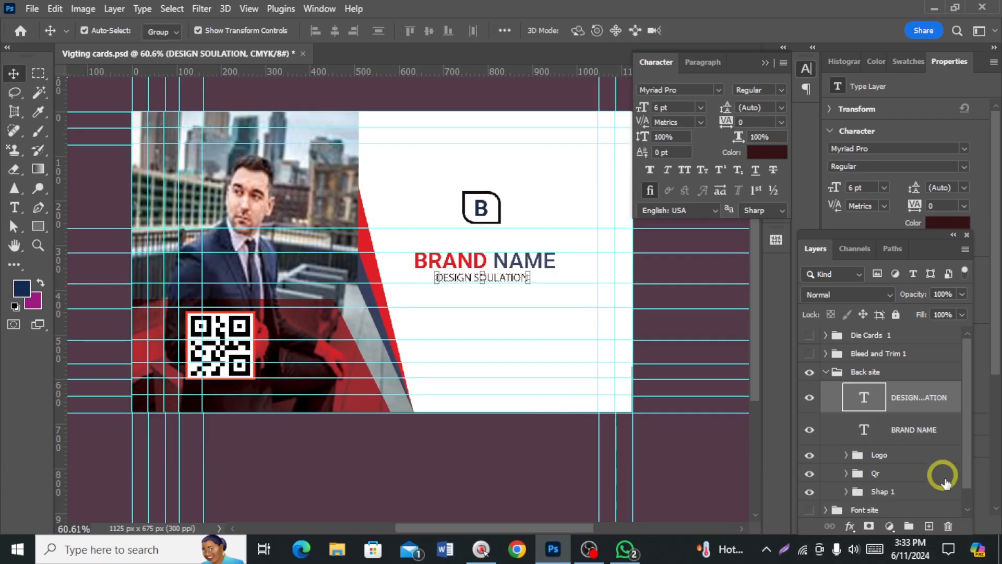
pyautogui.press('ctrl')
pyautogui.keyDown('ctrl'); pyautogui.click(893, 456); pyautogui.keyUp('ctrl')
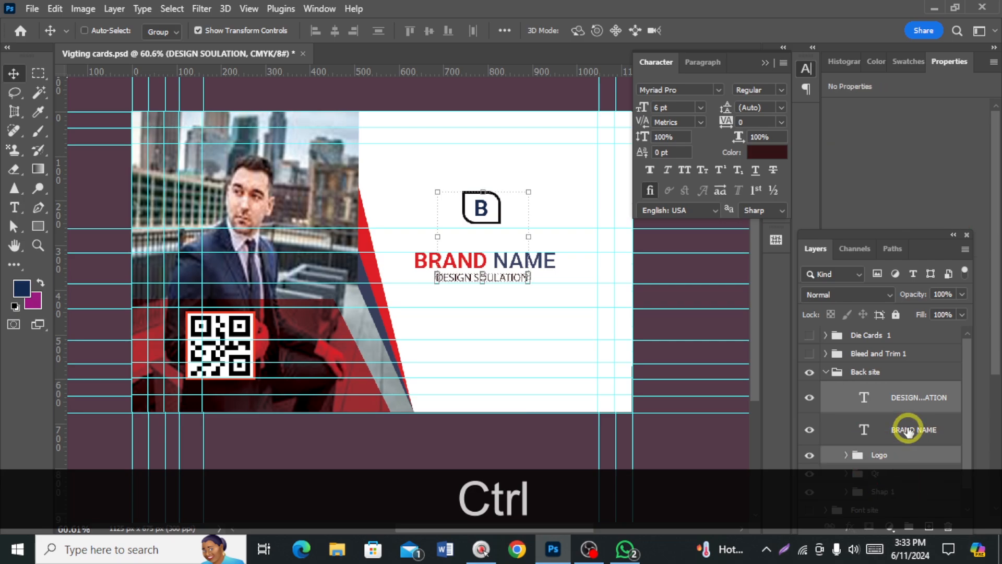
pyautogui.keyDown('ctrl'); pyautogui.click(904, 429); pyautogui.keyUp('ctrl')
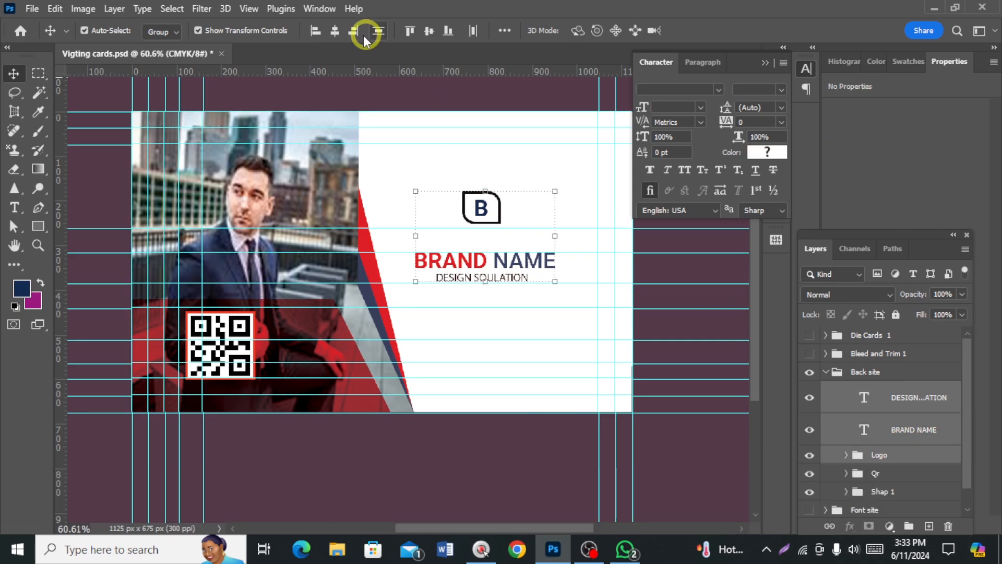
pyautogui.click(333, 30)
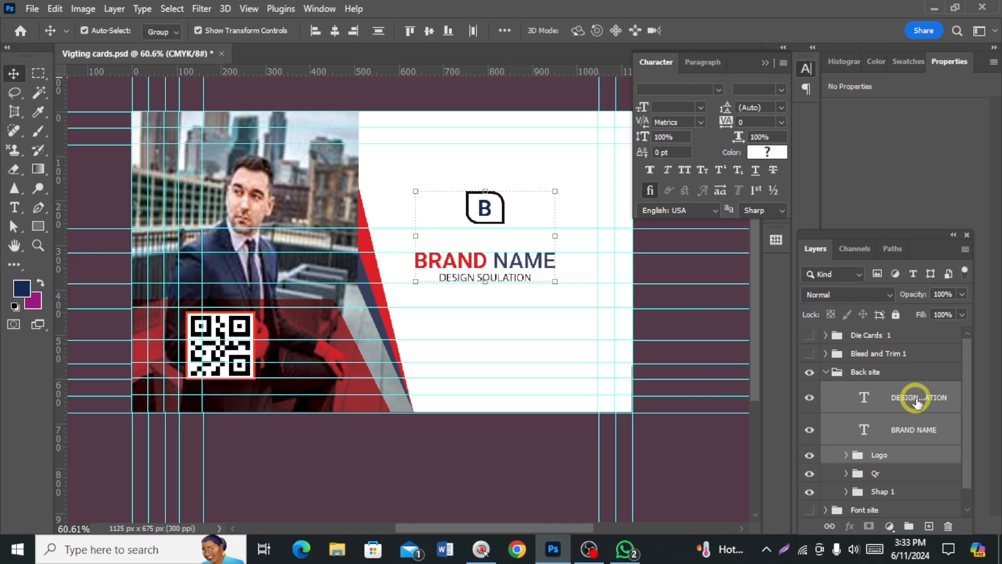
# - Move the BRAND NAME and DESIGN SOULATION layers into the Logo group and toggle the group's visibility to check its contents
pyautogui.click(917, 401)
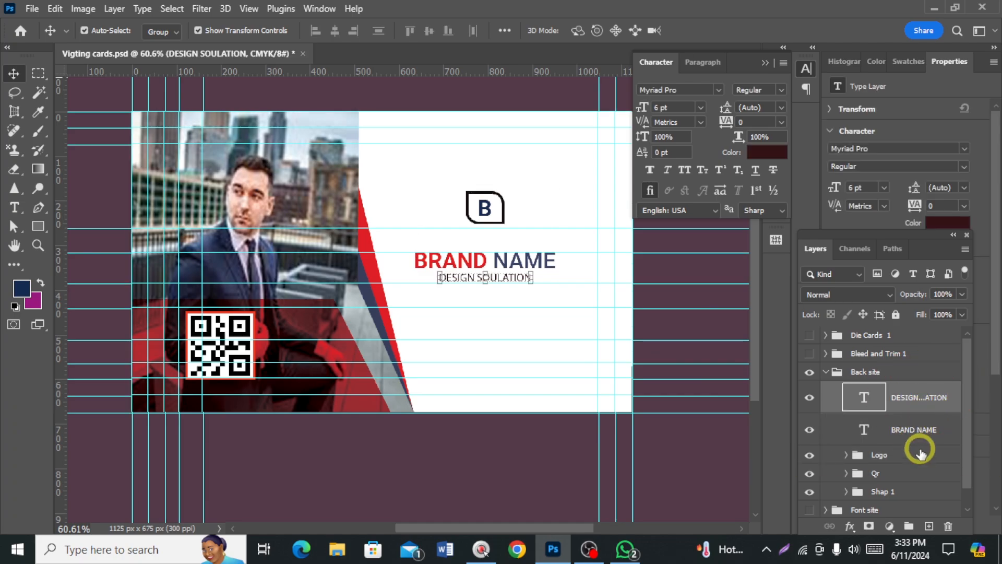
pyautogui.click(910, 430)
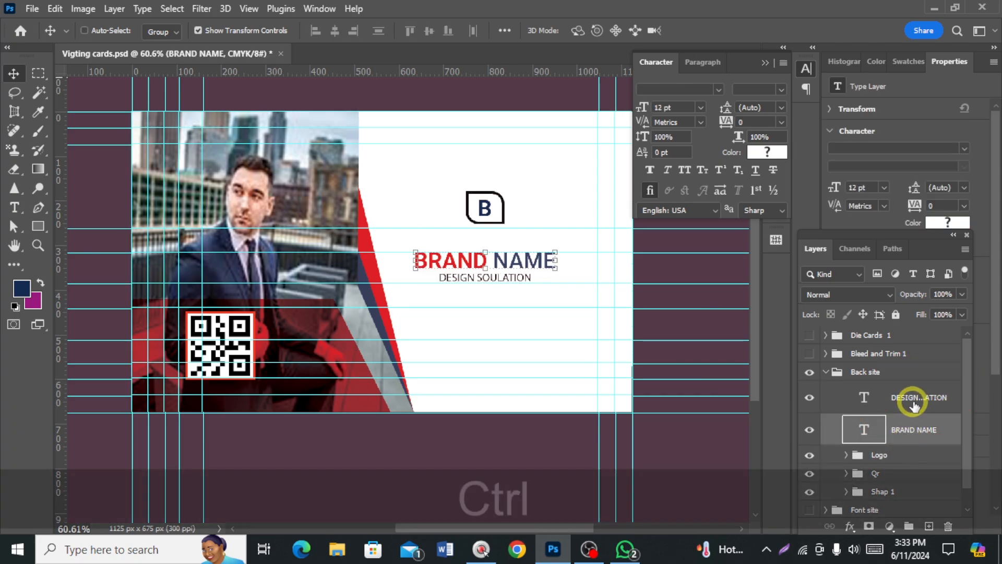
pyautogui.keyDown('ctrl'); pyautogui.click(913, 402); pyautogui.keyUp('ctrl')
pyautogui.scroll(-1, 916, 407)
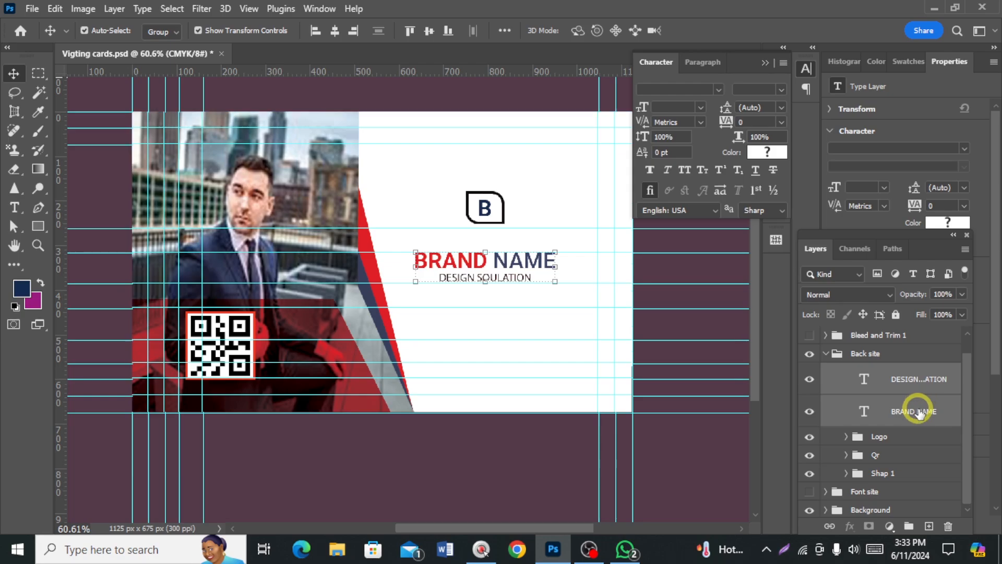
pyautogui.moveTo(918, 413); pyautogui.dragTo(917, 444)
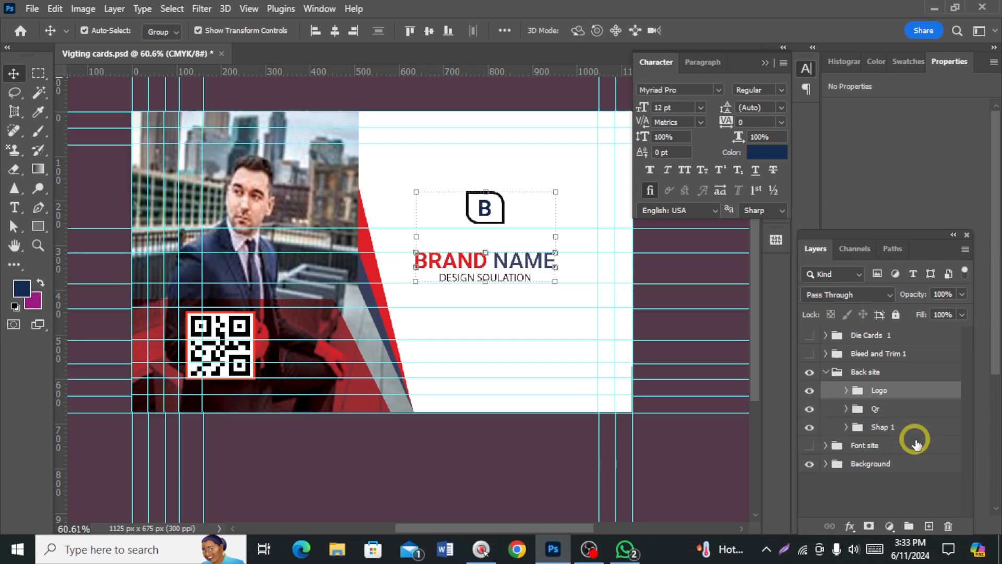
pyautogui.click(821, 398)
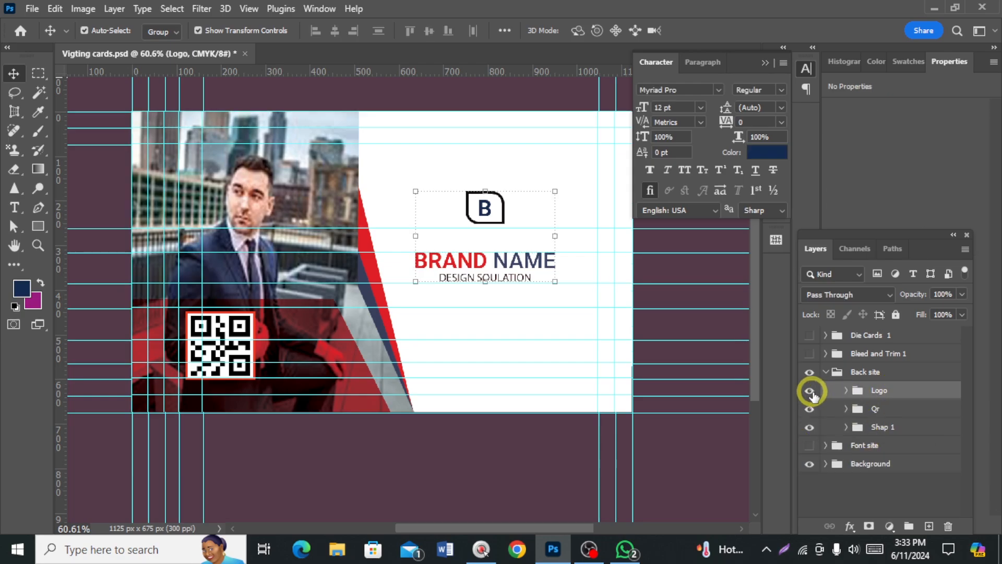
pyautogui.click(810, 390)
pyautogui.click(810, 391)
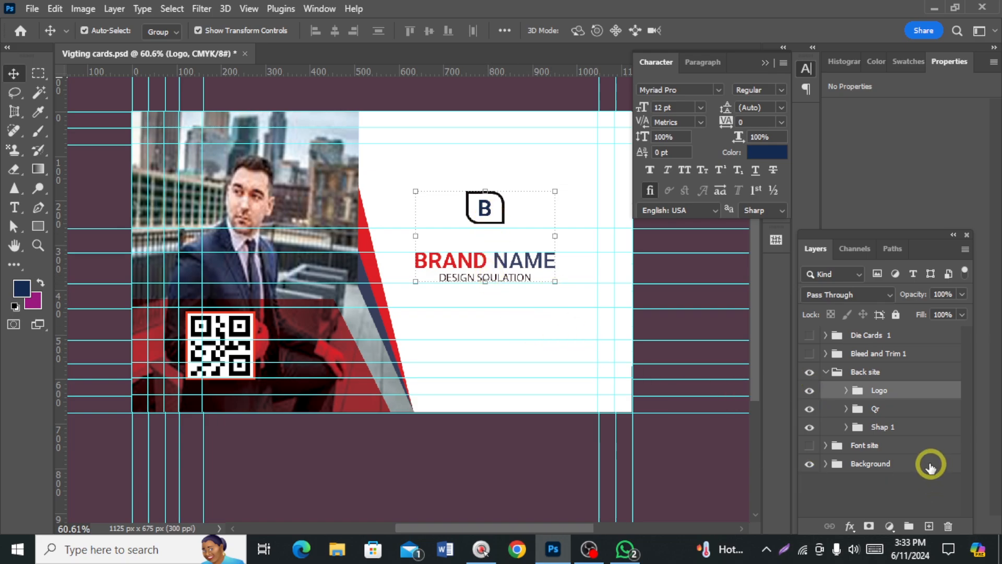
# - Move the letter B and its Rectangle 6 frame in the Logo group straight down 26 px, closer to BRAND NAME
pyautogui.click(847, 391)
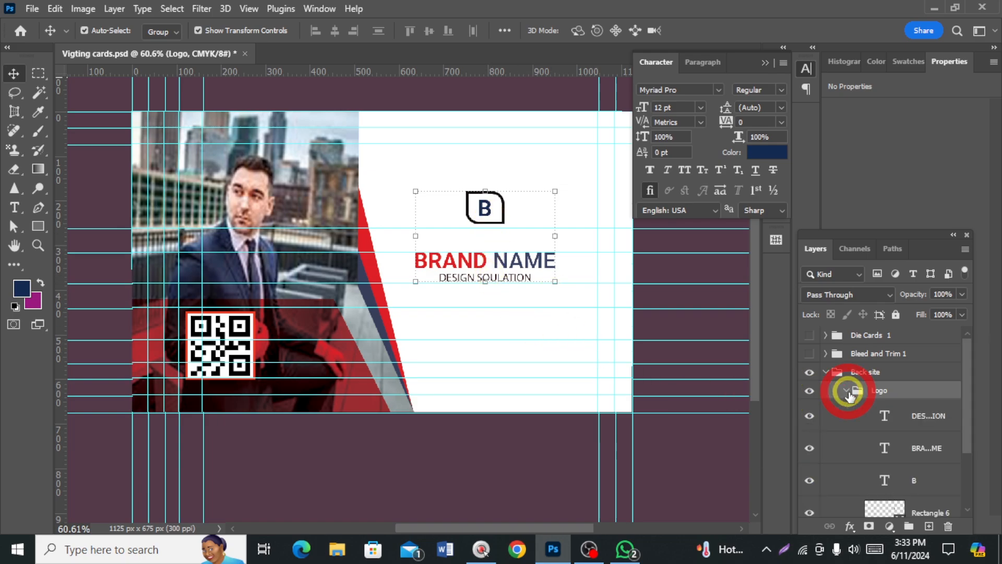
pyautogui.scroll(-1, 939, 477)
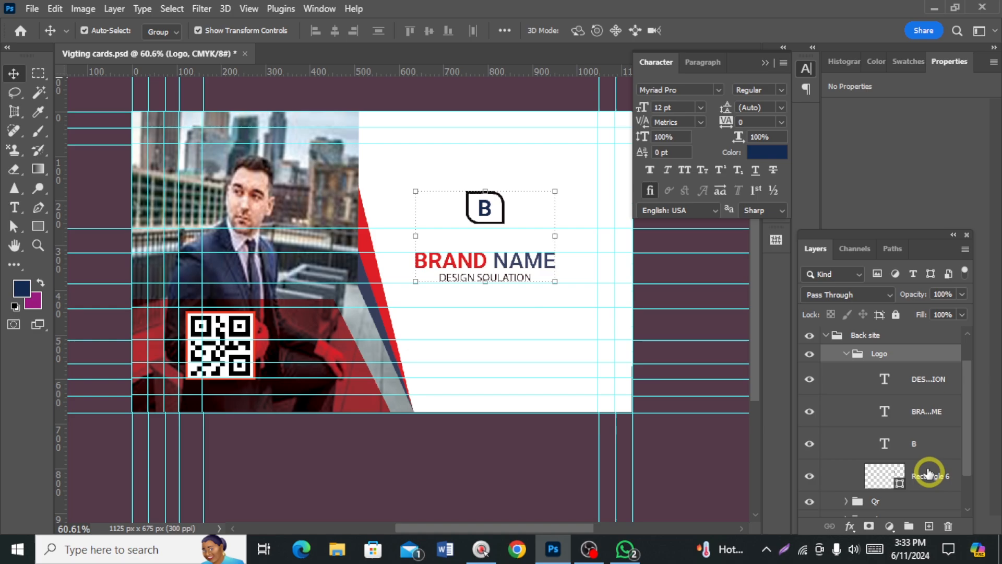
pyautogui.click(916, 444)
pyautogui.keyDown('ctrl'); pyautogui.click(938, 483); pyautogui.keyUp('ctrl')
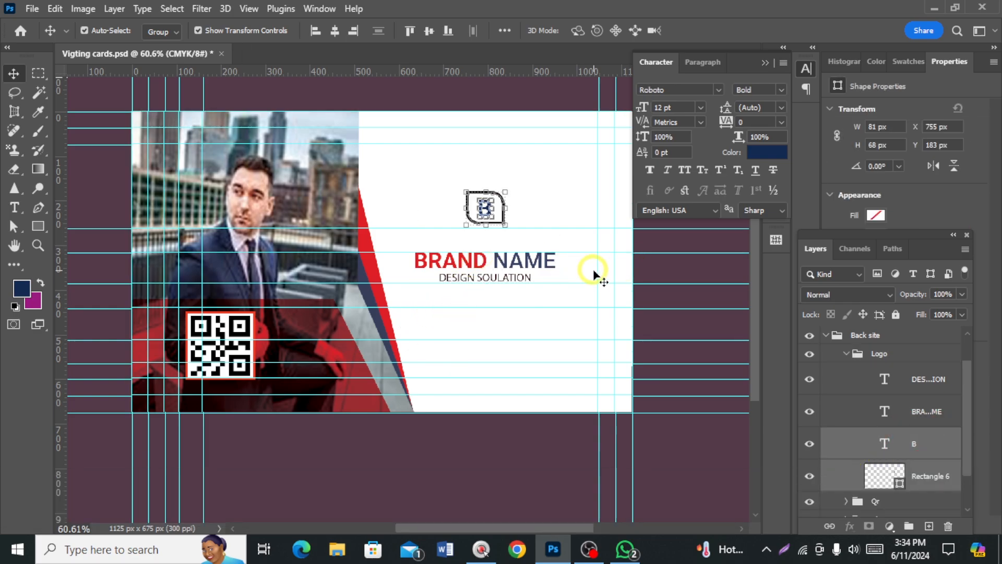
pyautogui.hotkey('ctrl', 't')
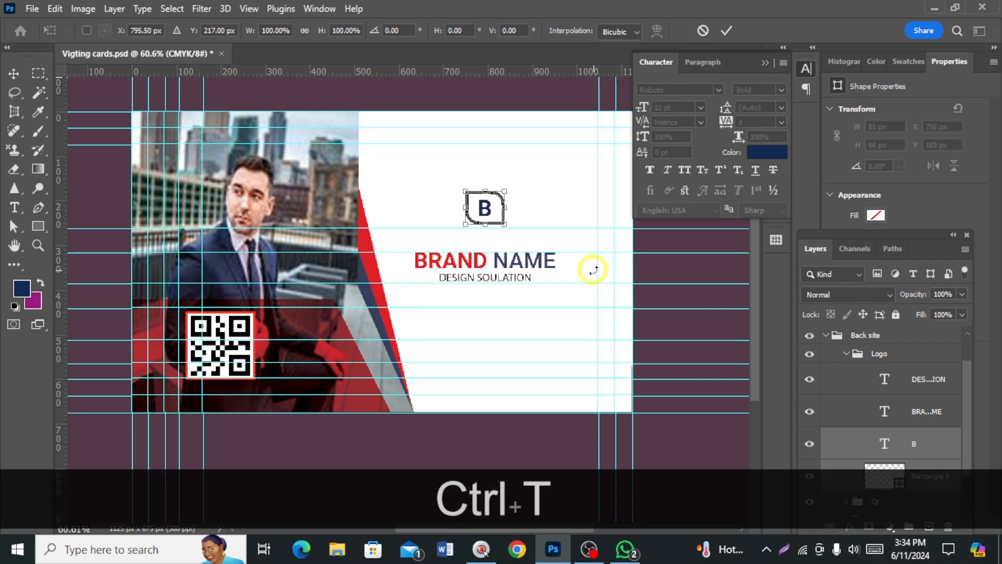
pyautogui.press('Down')
pyautogui.press('Down')
pyautogui.press('Down')
pyautogui.press('Down')
pyautogui.press('Down')
pyautogui.press('Down')
pyautogui.press('Down')
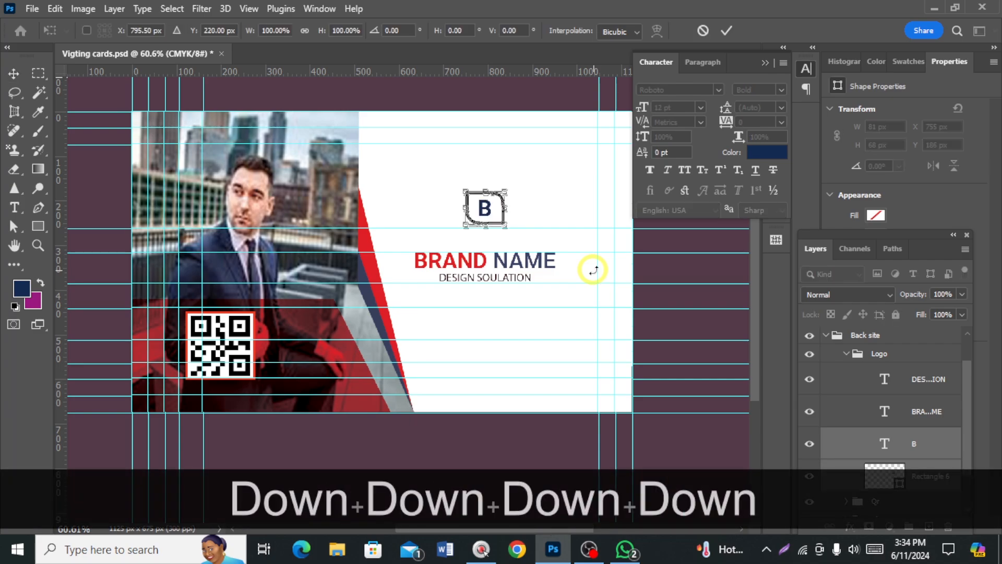
pyautogui.press('Down')
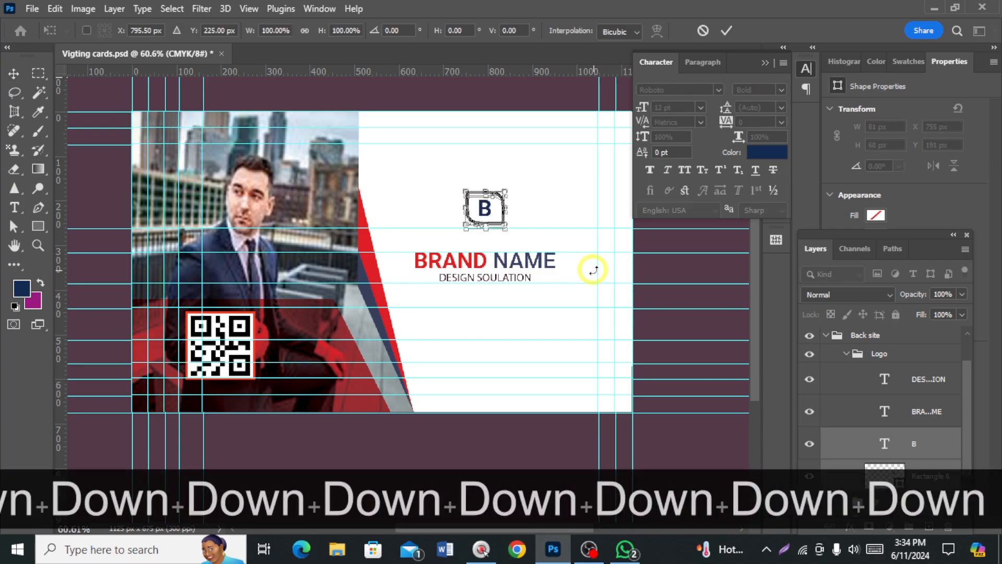
pyautogui.press('Down')
pyautogui.press('Down')
pyautogui.press('Down')
pyautogui.press('Down')
pyautogui.press('Down')
pyautogui.press('Down')
pyautogui.press('Down')
pyautogui.press('Down')
pyautogui.press('Down')
pyautogui.press('Down')
pyautogui.press('Down')
pyautogui.press('Down')
pyautogui.press('Down')
pyautogui.press('Down')
pyautogui.press('Down')
pyautogui.press('Down')
pyautogui.press('Down')
pyautogui.press('Down')
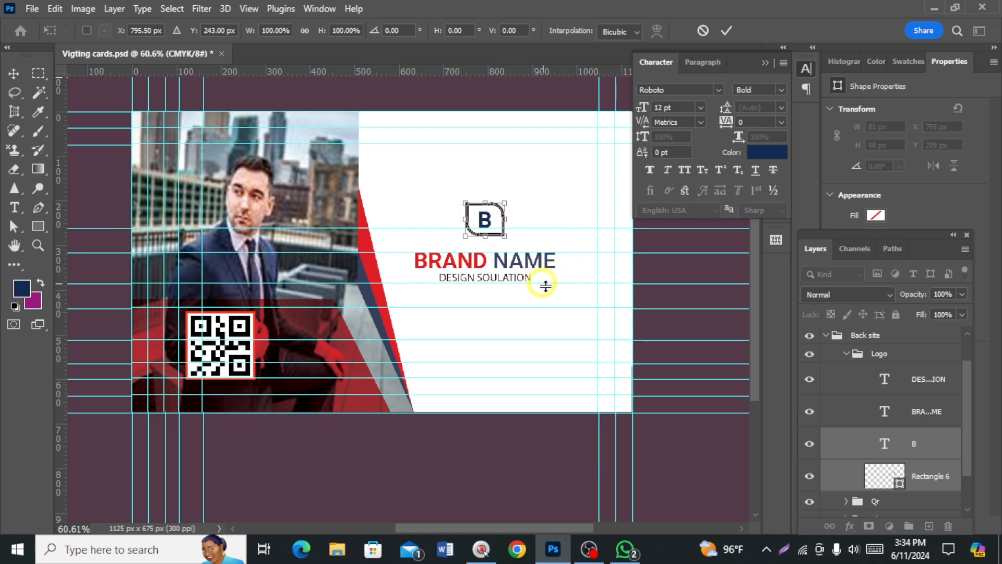
pyautogui.press('Return')
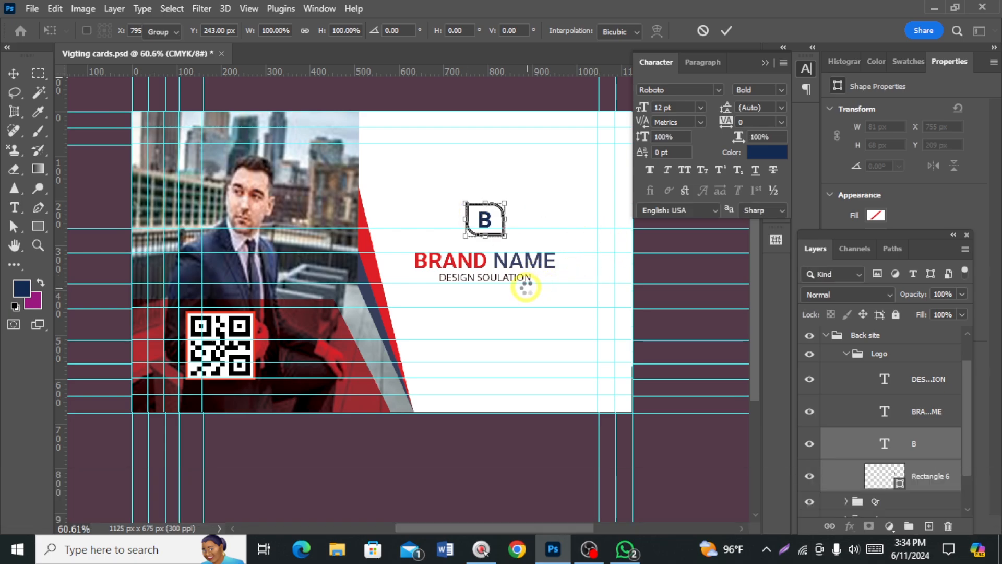
pyautogui.scroll(1, 459, 379)
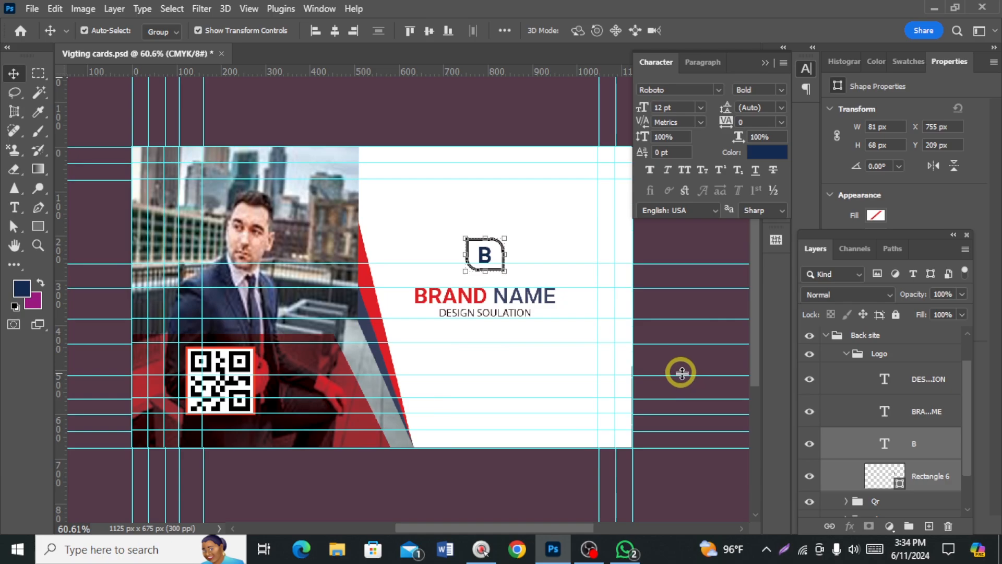
# - Collapse the Logo and Back site groups and toggle the Back site and Font site visibility to compare both card sides
pyautogui.click(846, 354)
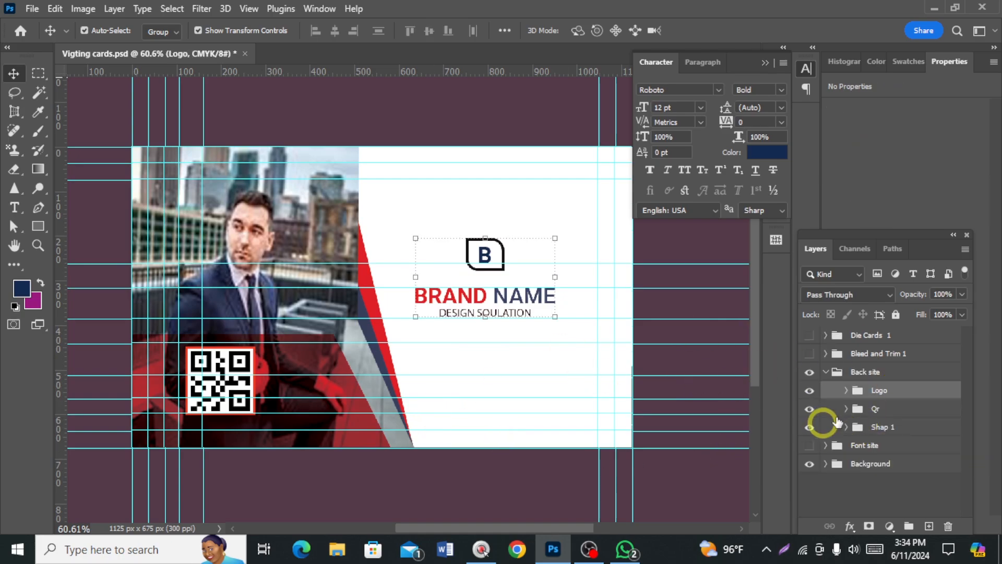
pyautogui.click(825, 372)
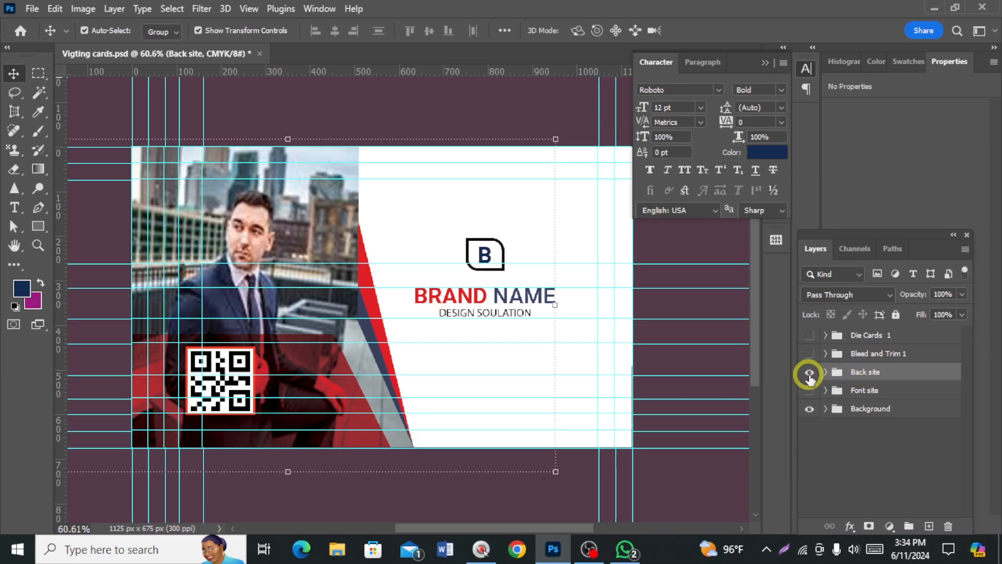
pyautogui.moveTo(810, 375); pyautogui.dragTo(808, 408)
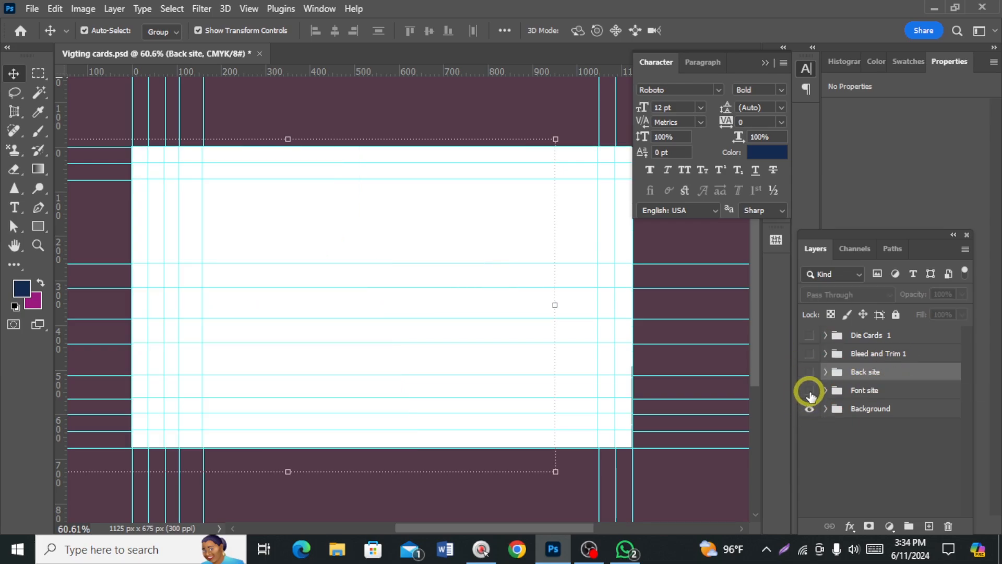
pyautogui.click(809, 391)
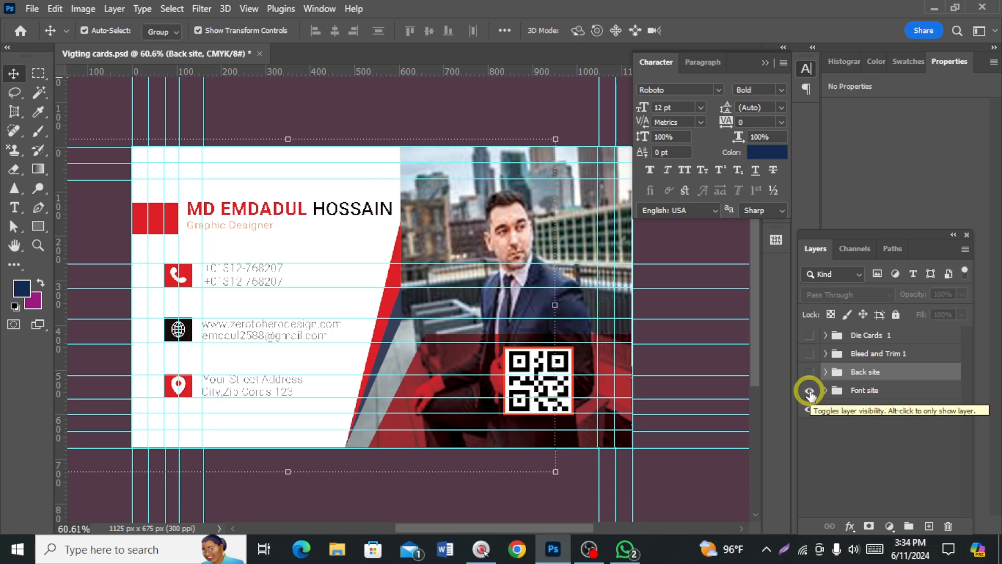
pyautogui.click(809, 391)
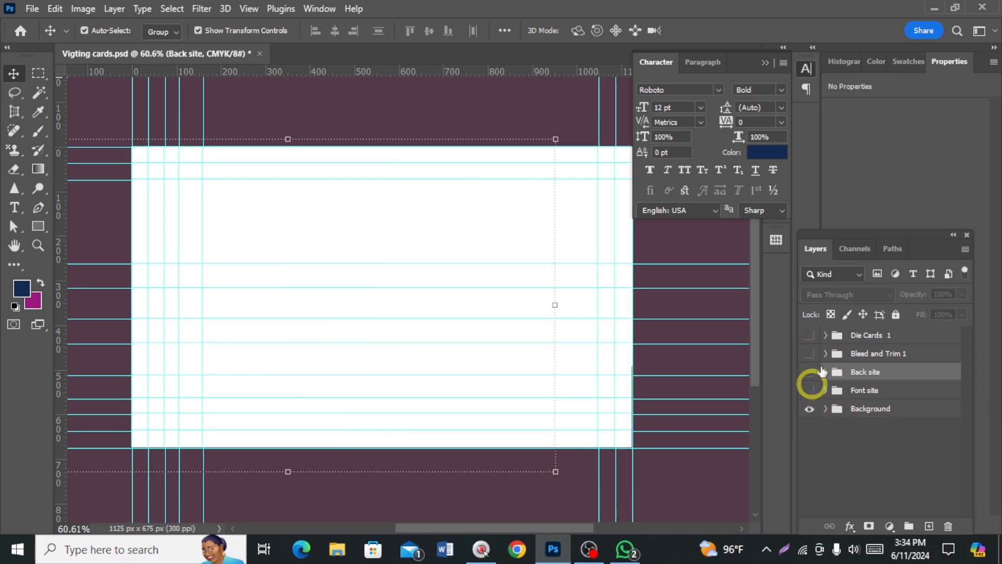
pyautogui.click(810, 373)
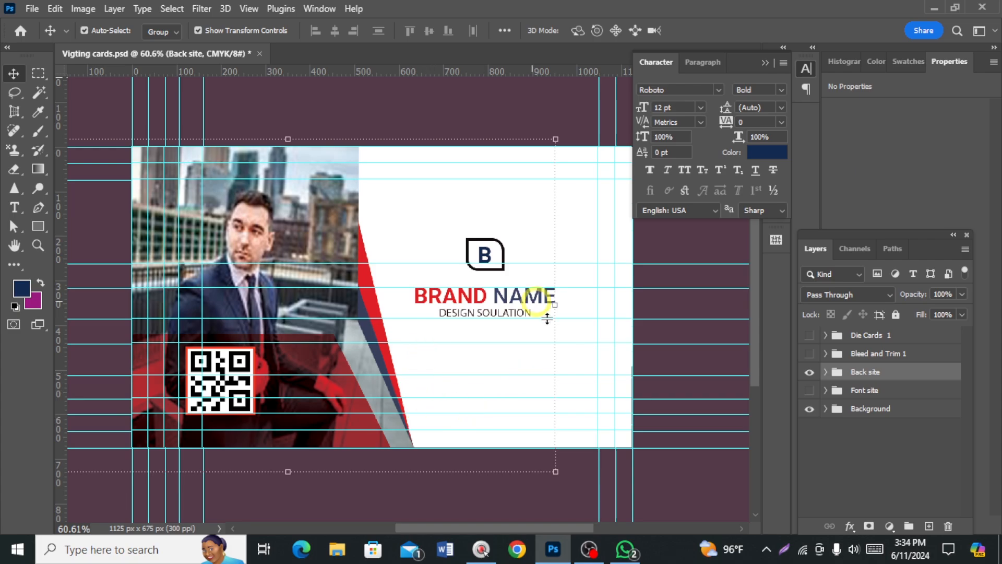
# - Save a JPEG copy of the back side as Vigting cards copy in Downloads, at maximum quality 12 with the Baseline ("Standard") format
pyautogui.click(31, 9)
pyautogui.click(71, 187)
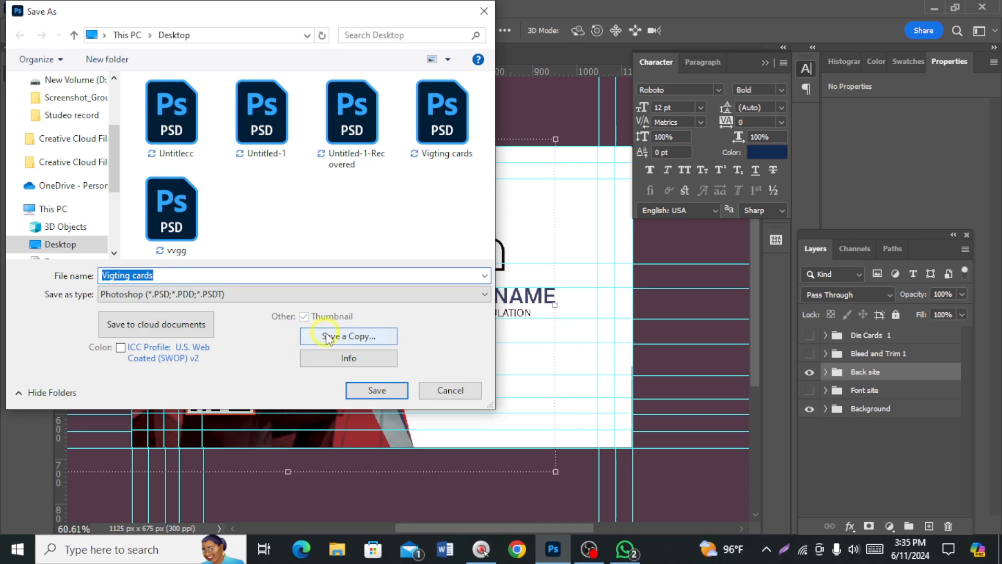
pyautogui.click(329, 336)
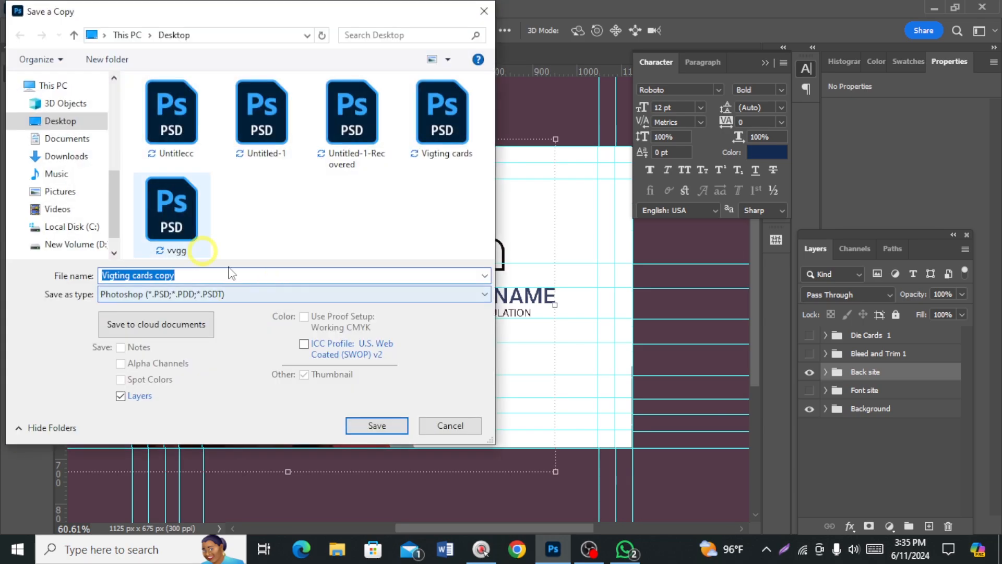
pyautogui.click(220, 298)
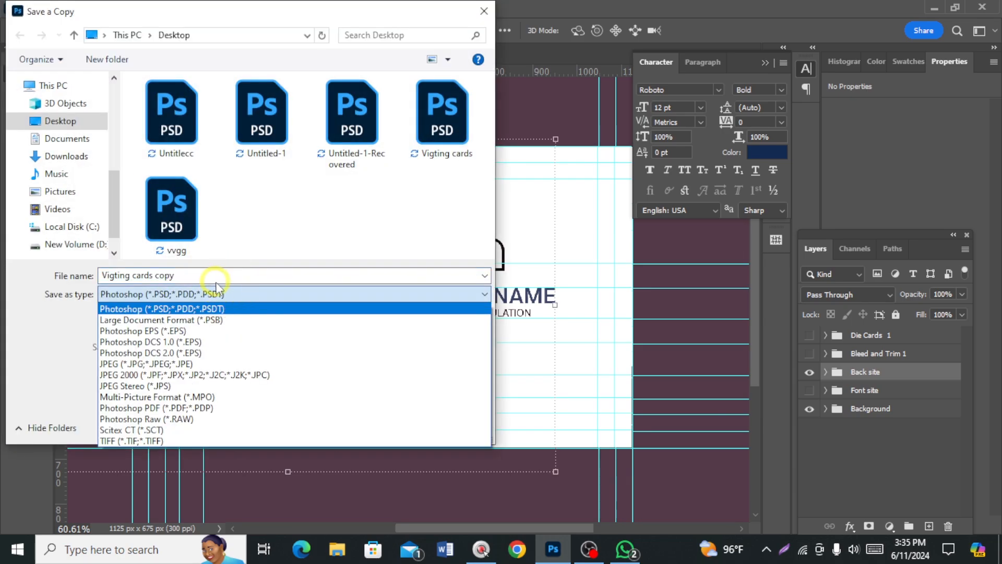
pyautogui.click(230, 365)
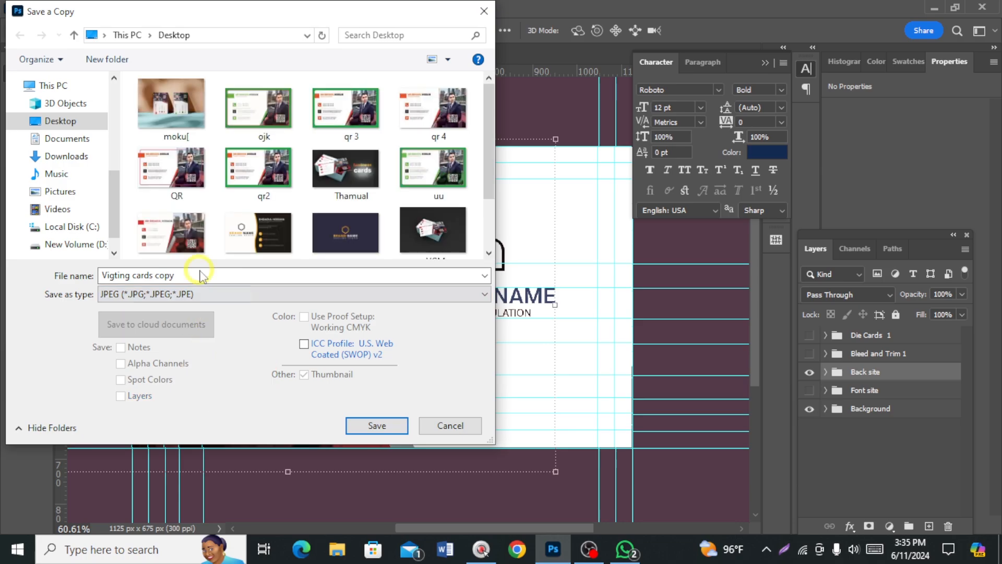
pyautogui.click(97, 156)
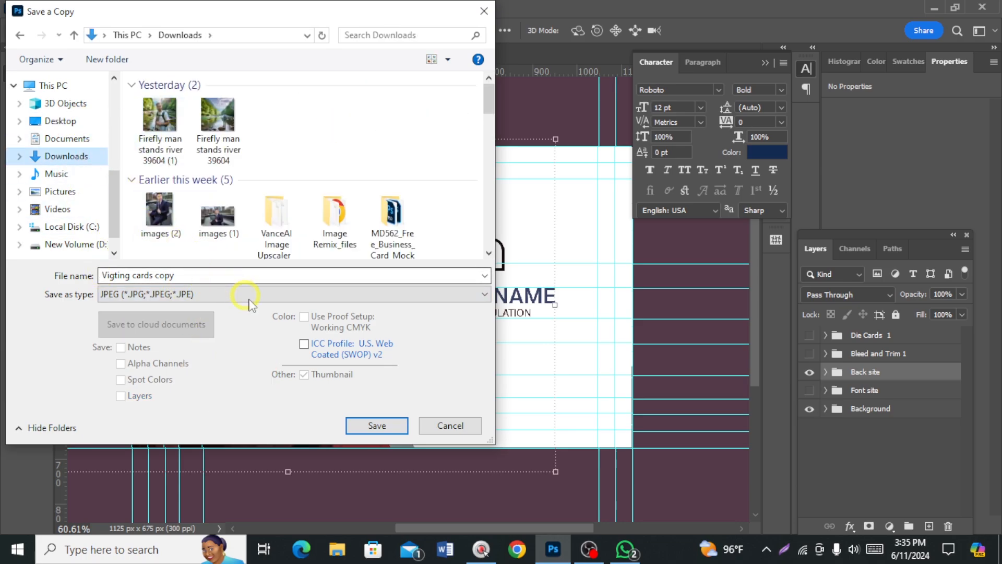
pyautogui.click(375, 425)
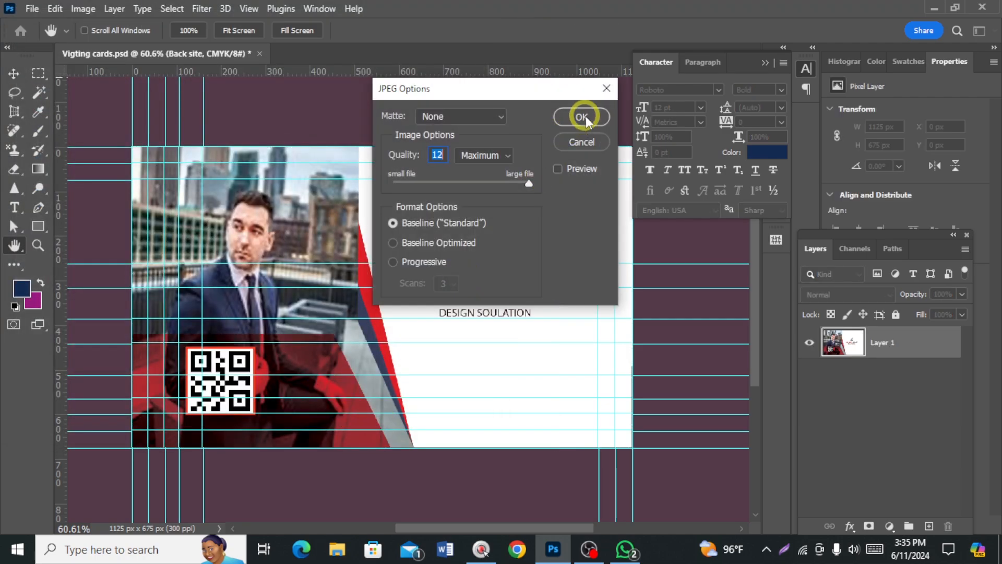
pyautogui.click(583, 117)
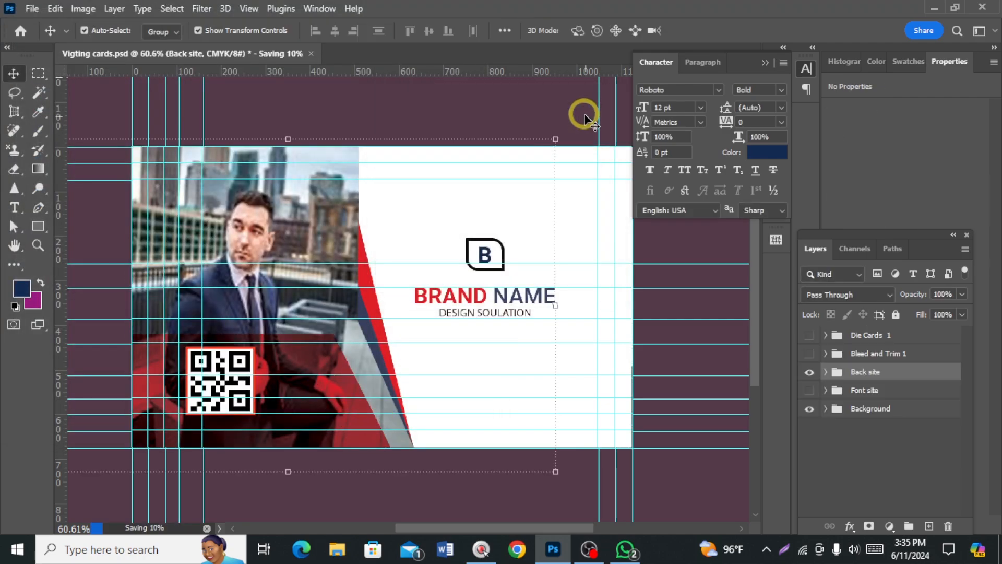
# - Minimize the Photoshop window and open This PC from the desktop
pyautogui.click(934, 8)
pyautogui.click(24, 24)
pyautogui.doubleClick(24, 24)
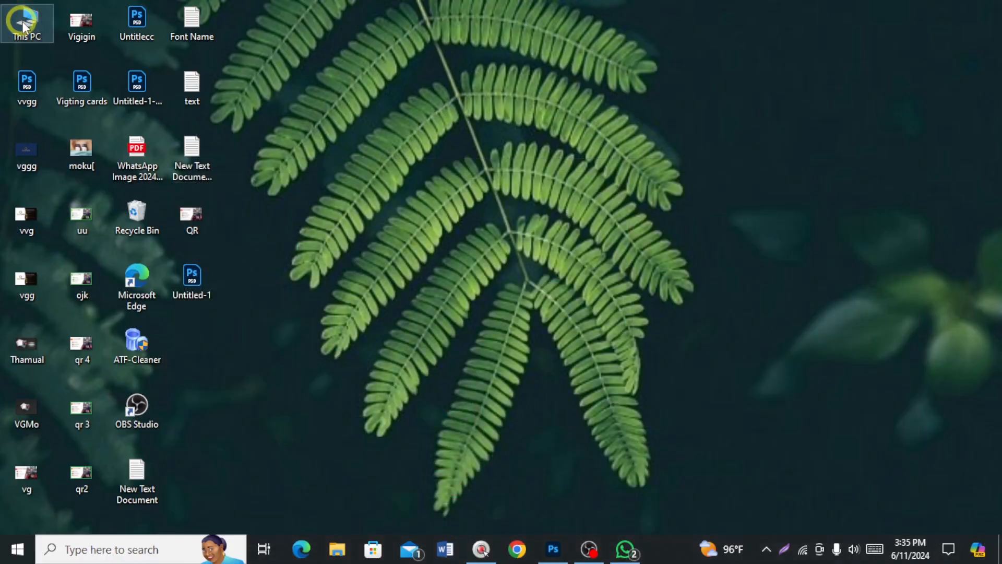